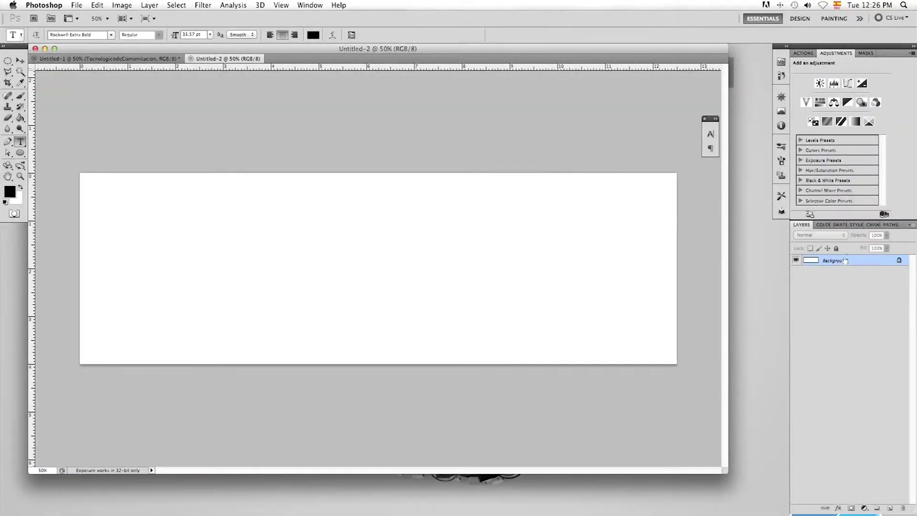
- Convert the background into a regular layer and place a horizontal guide at 2 and a vertical guide at about 6.5 on the rulers
double_click(840, 260)
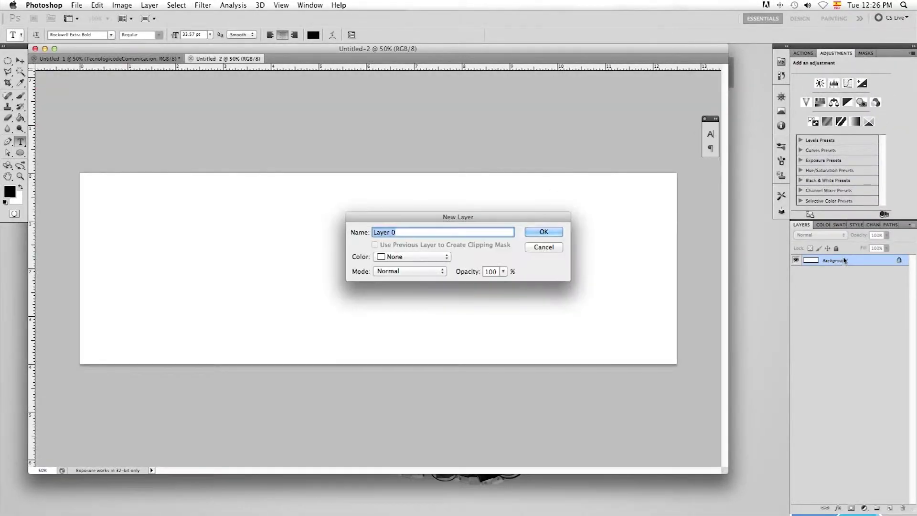
left_click(543, 231)
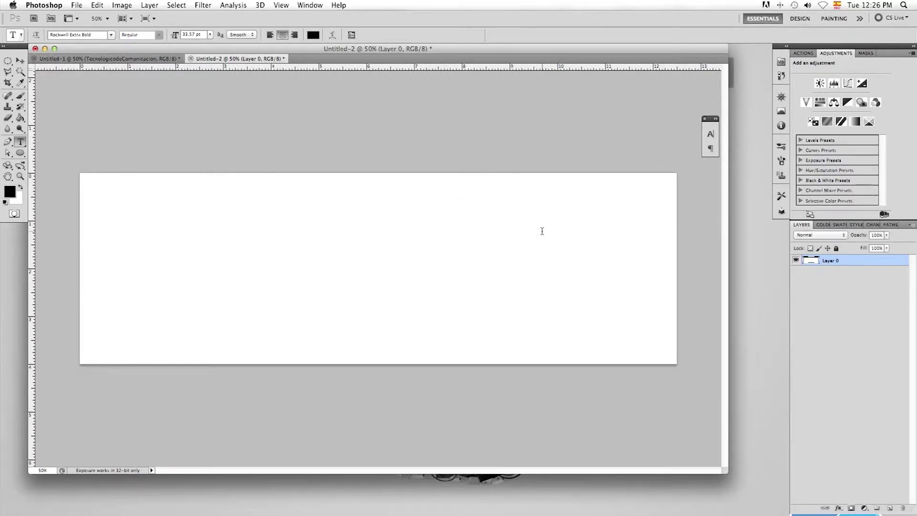
left_click_drag(122, 70, 135, 269)
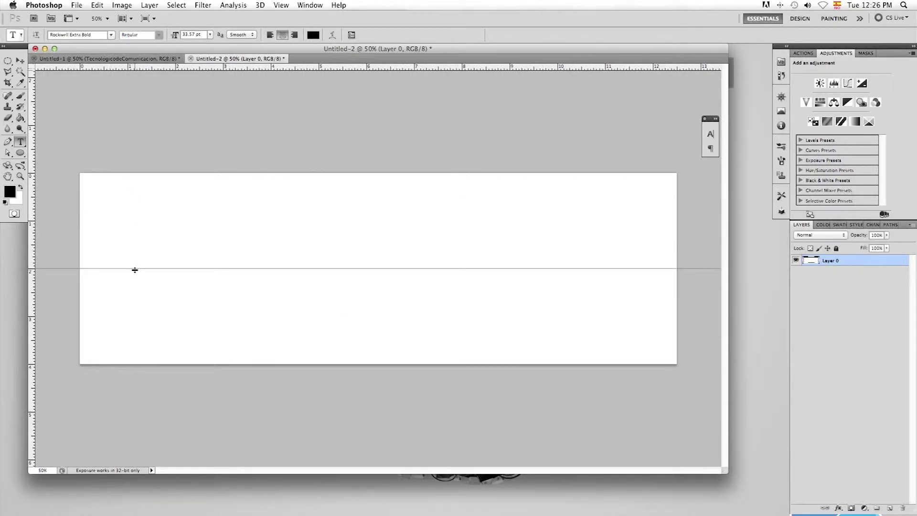
left_click_drag(134, 268, 134, 269)
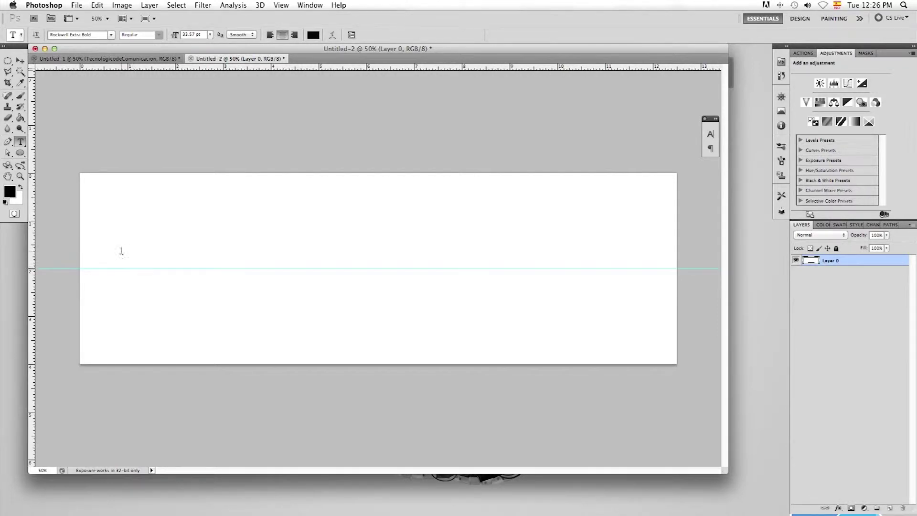
left_click_drag(37, 249, 390, 263)
- Draw a black circle shape about 1.5 ruler units wide with the Ellipse tool in the left part of the canvas
left_click(21, 153)
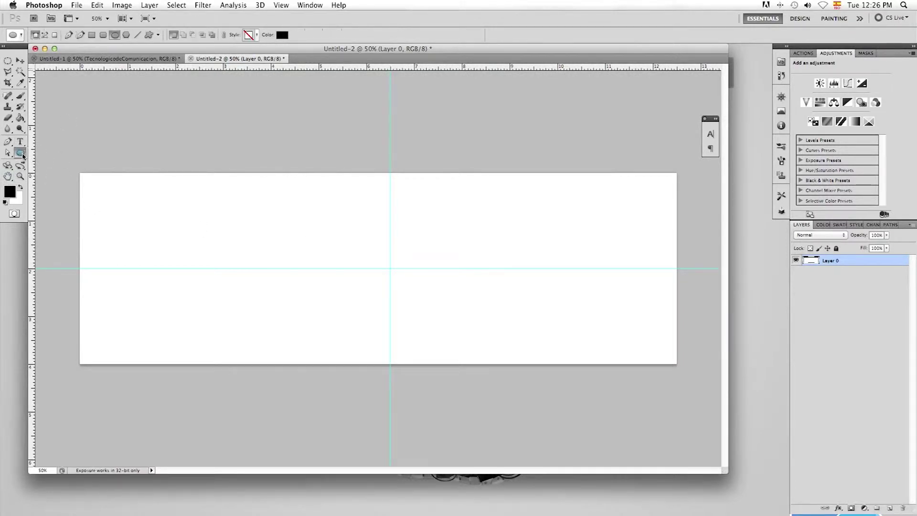
left_click(57, 169)
left_click_drag(146, 239, 220, 311)
left_click_drag(223, 313, 222, 312)
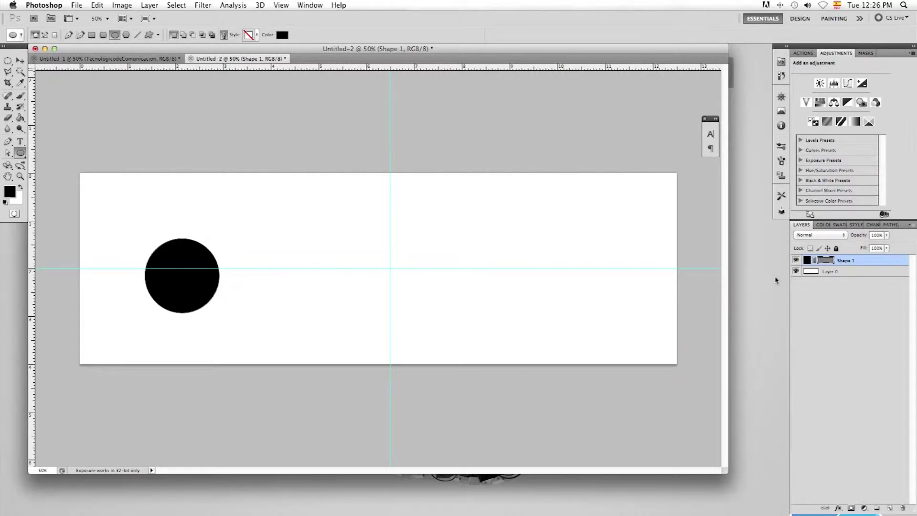
- Duplicate the black circle's shape layer and fill the copy with white
key("super+j")
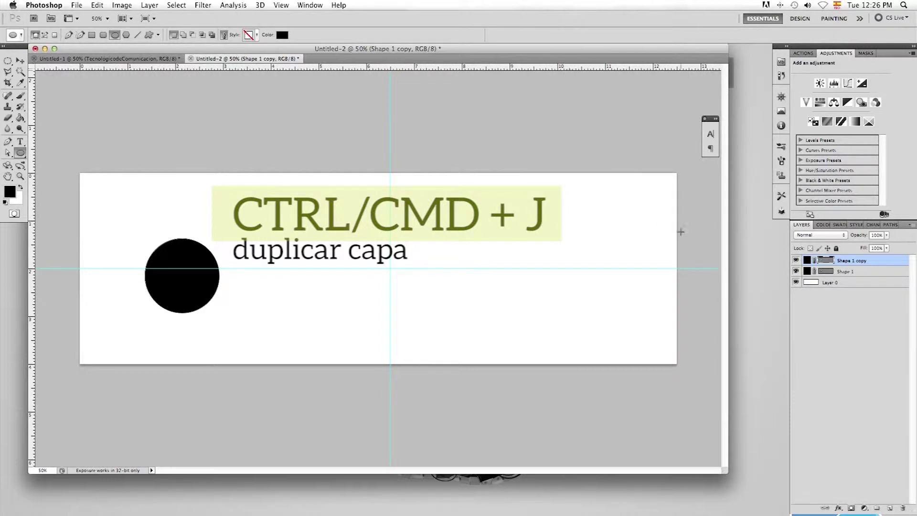
double_click(807, 260)
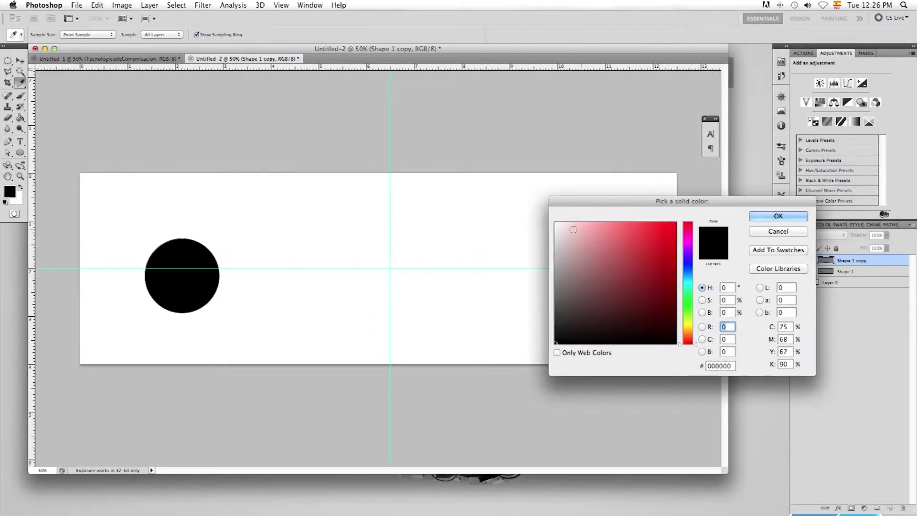
left_click(556, 223)
left_click(777, 215)
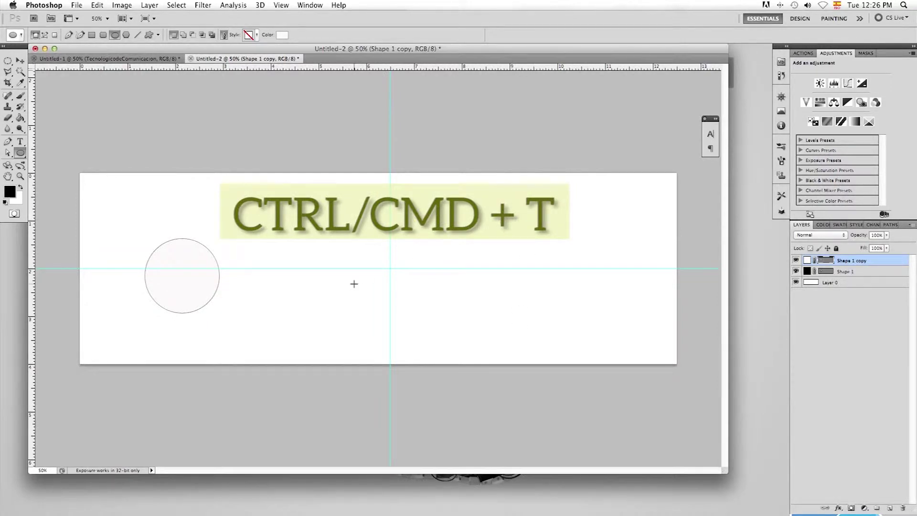
- Scale the white circle down slightly about its centre so the black one forms a thin ring around it
key("super+t")
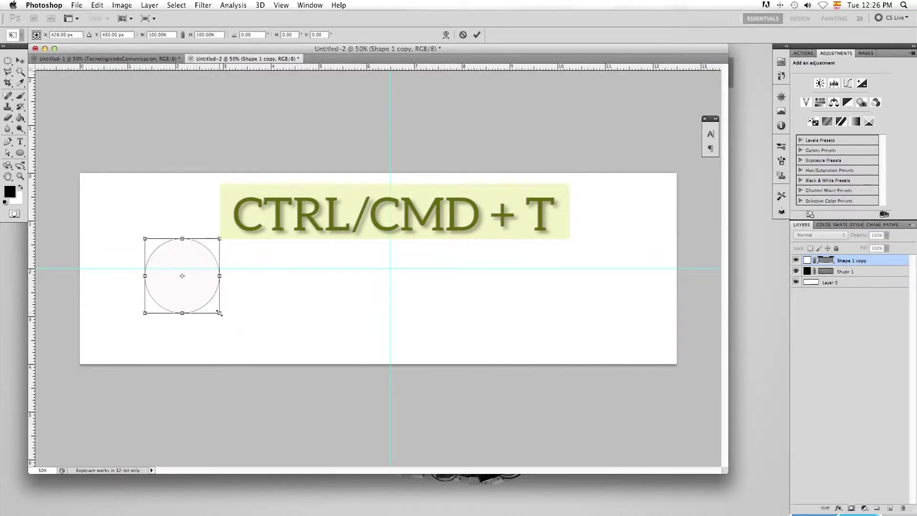
left_click_drag(219, 313, 216, 308)
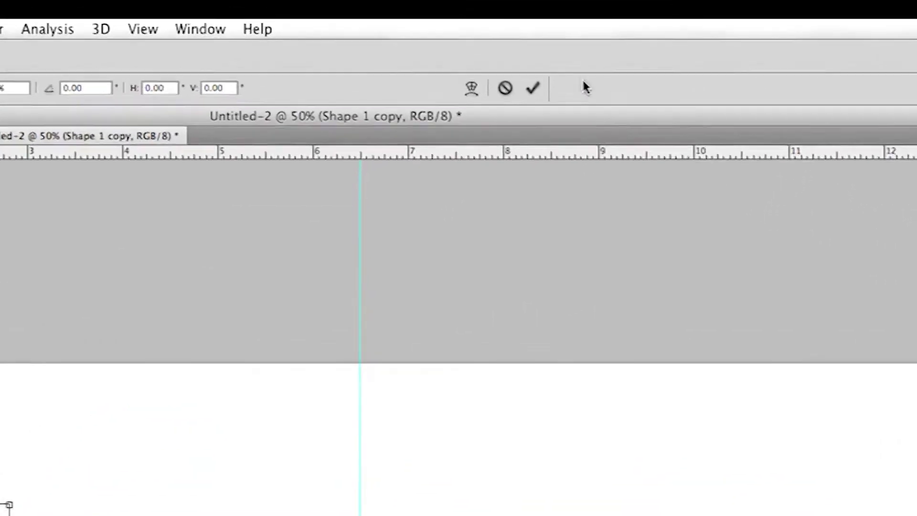
left_click(476, 35)
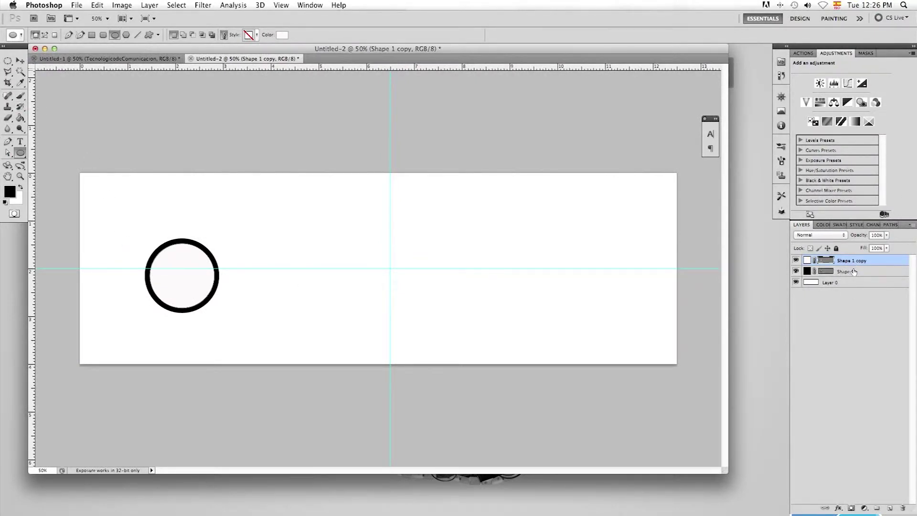
- Select both circle layers and move them up together to centre them on the horizontal guide
left_click(854, 271)
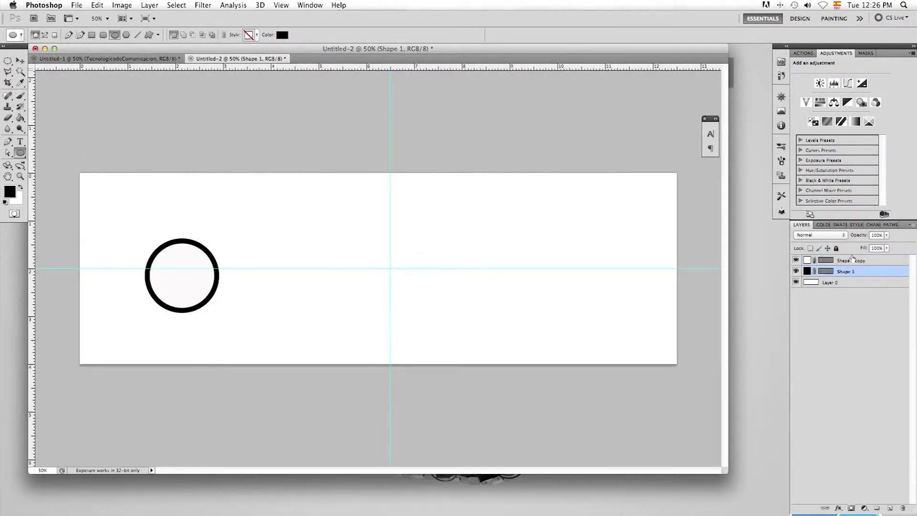
left_click(853, 260, "shift")
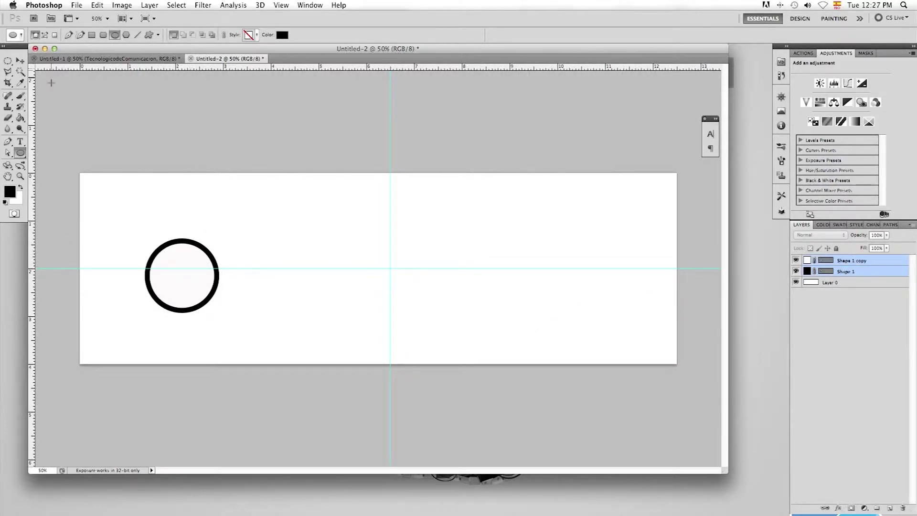
left_click(20, 60)
left_click_drag(244, 302, 242, 295)
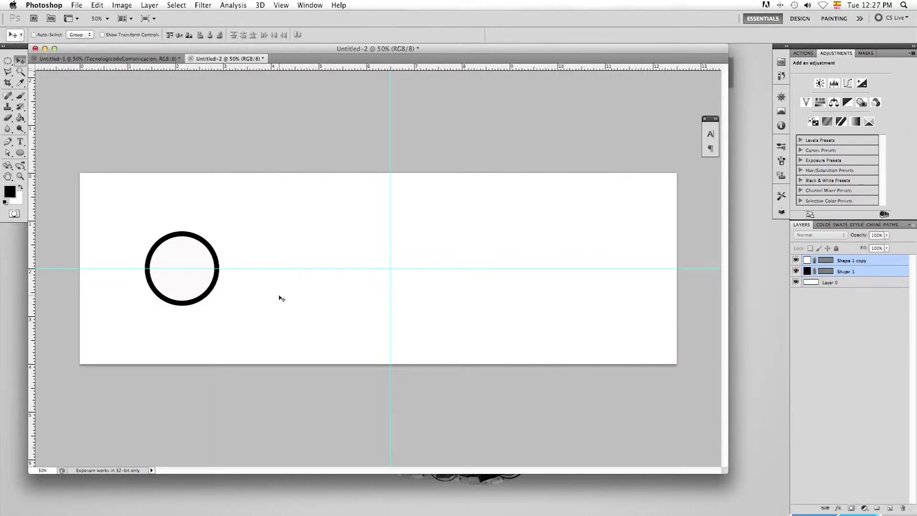
- Add the text "Laboratorio" in 48 pt Rockwell Extra Bold and place it beside the ring, above the horizontal guide
left_click(20, 141)
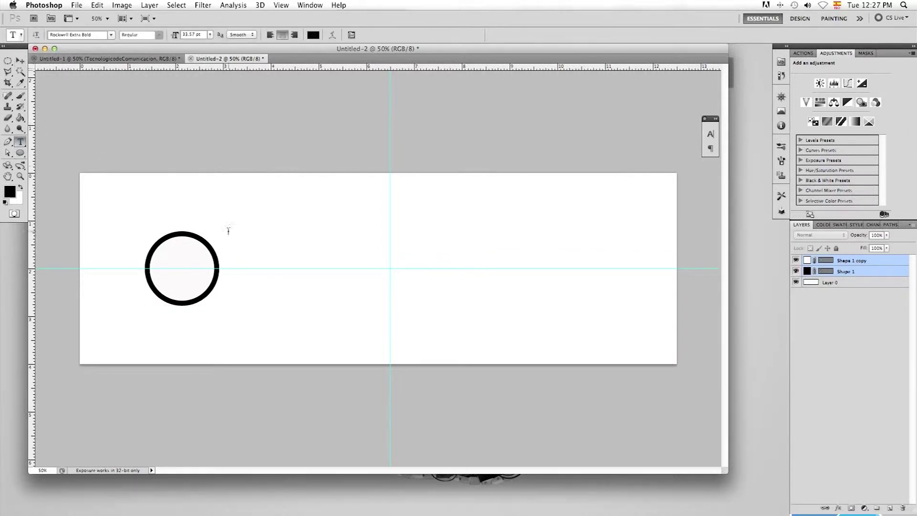
left_click(236, 264)
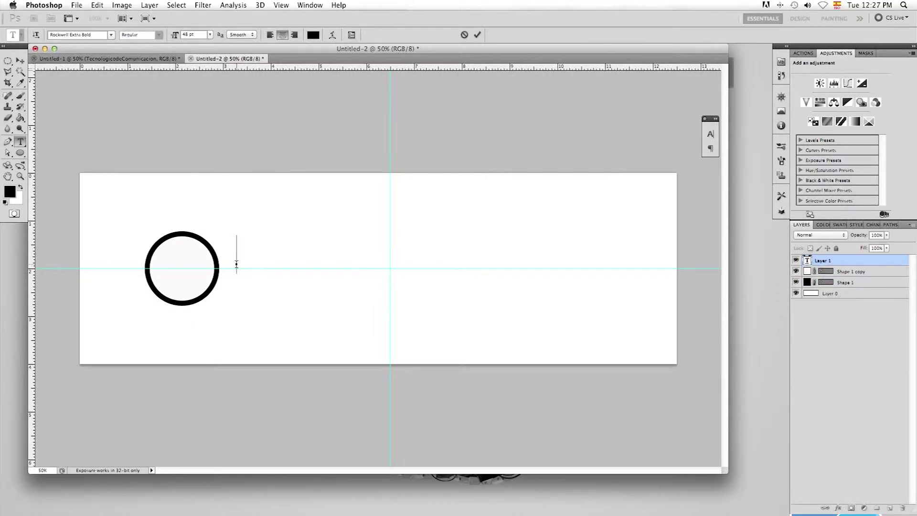
type("Labor")
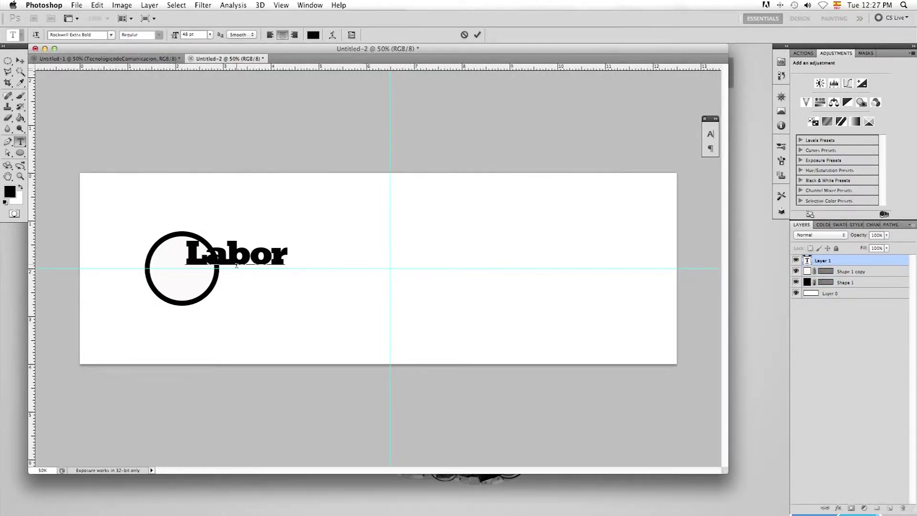
type("atorio")
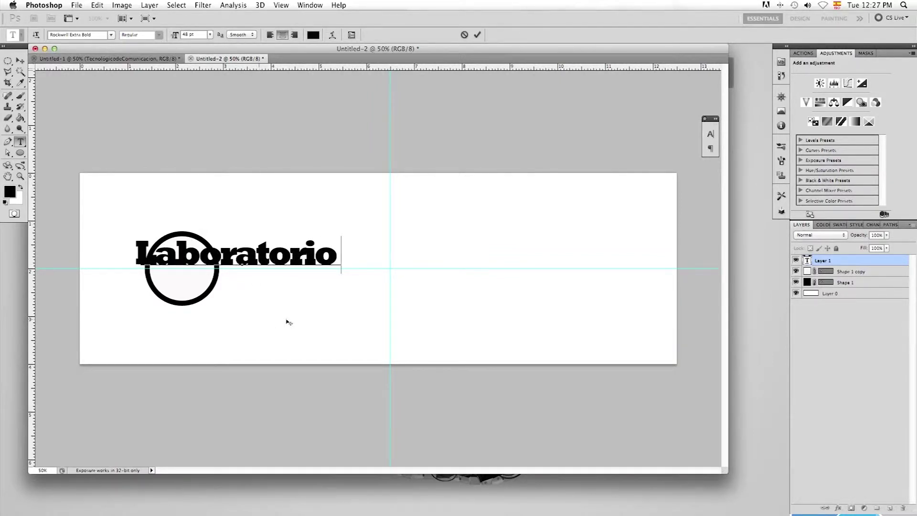
left_click_drag(308, 322, 350, 315)
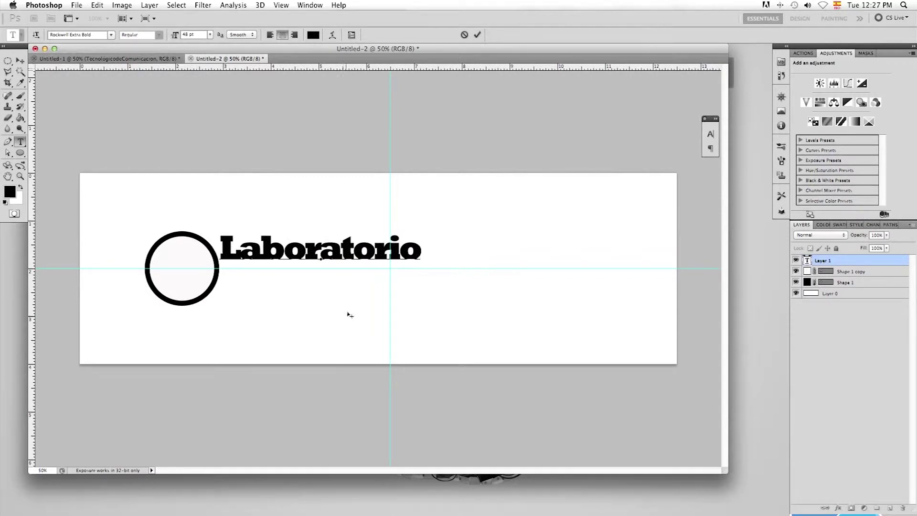
left_click(477, 34)
- Scale the "Laboratorio" text proportionally to about 55% and position it beside the ring's upper part
key("super+t")
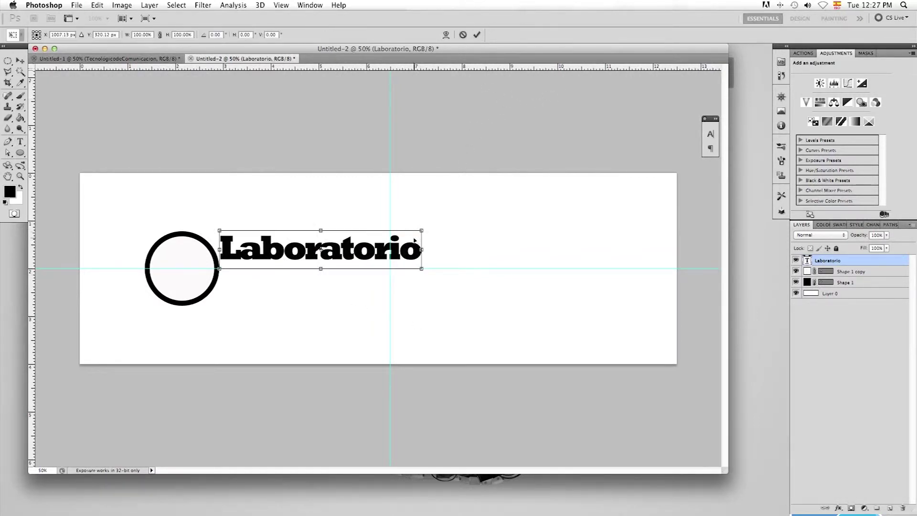
left_click_drag(423, 270, 322, 246)
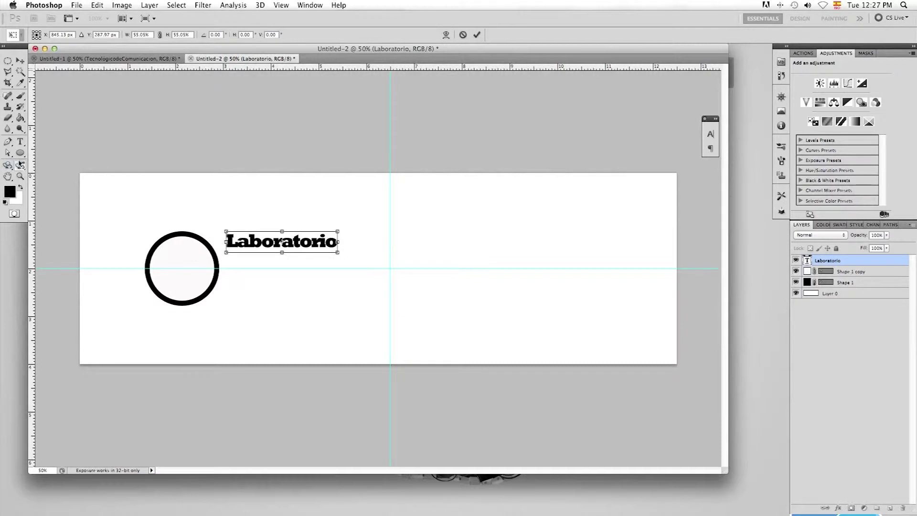
left_click(476, 34)
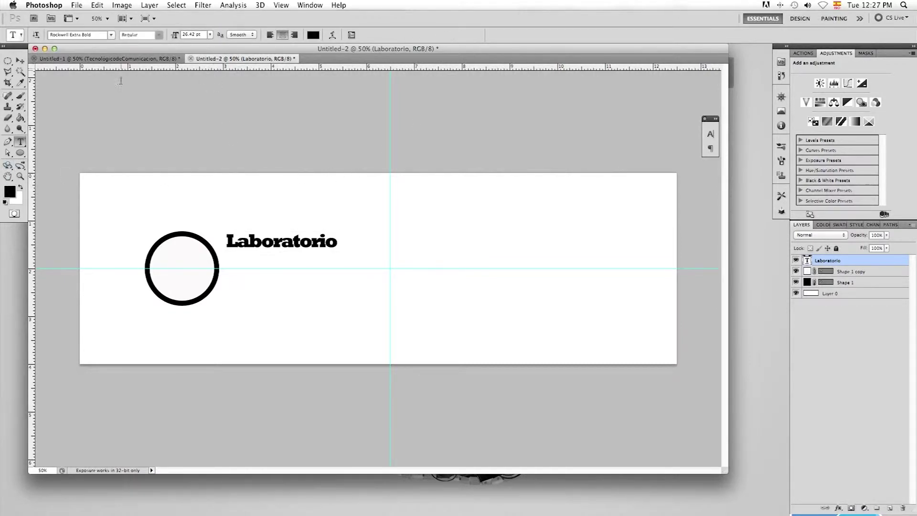
- Add the 48 pt text "Tecnológico de Comunicación" on its own layer and place it below "Laboratorio"
left_click(241, 278)
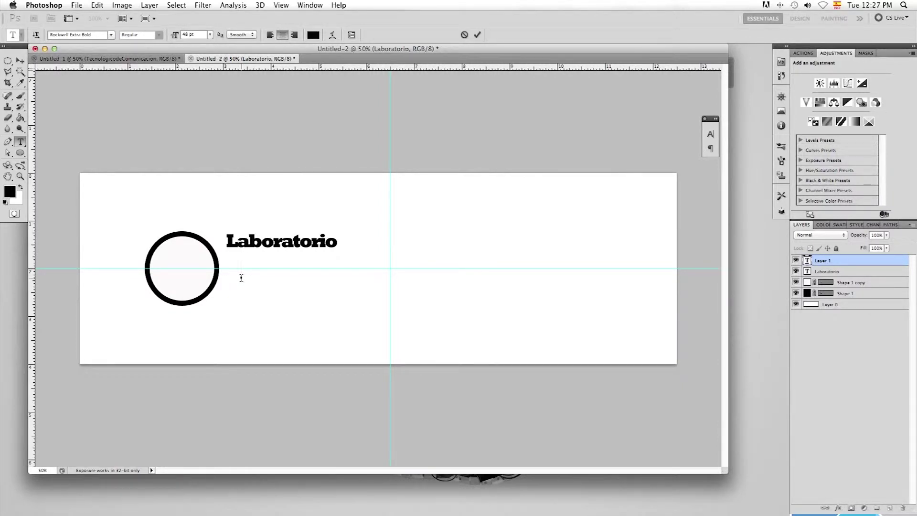
type("Tecnol")
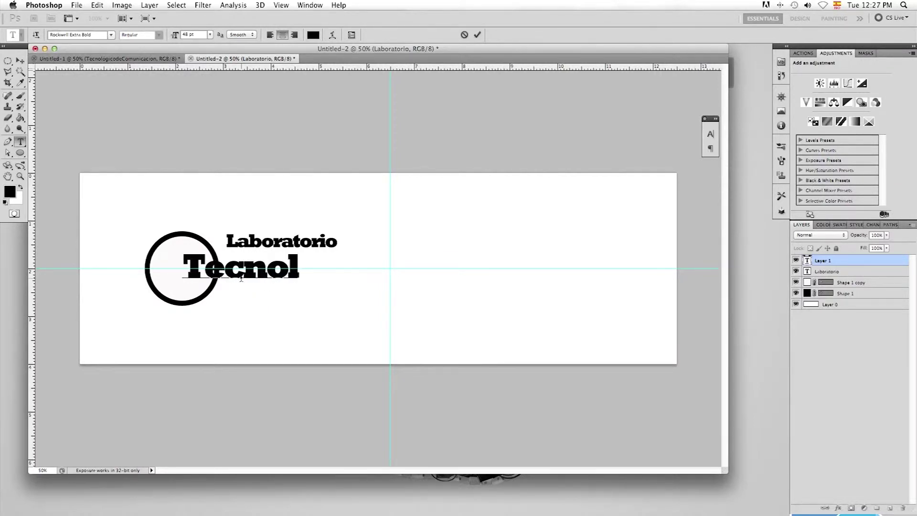
type("ó")
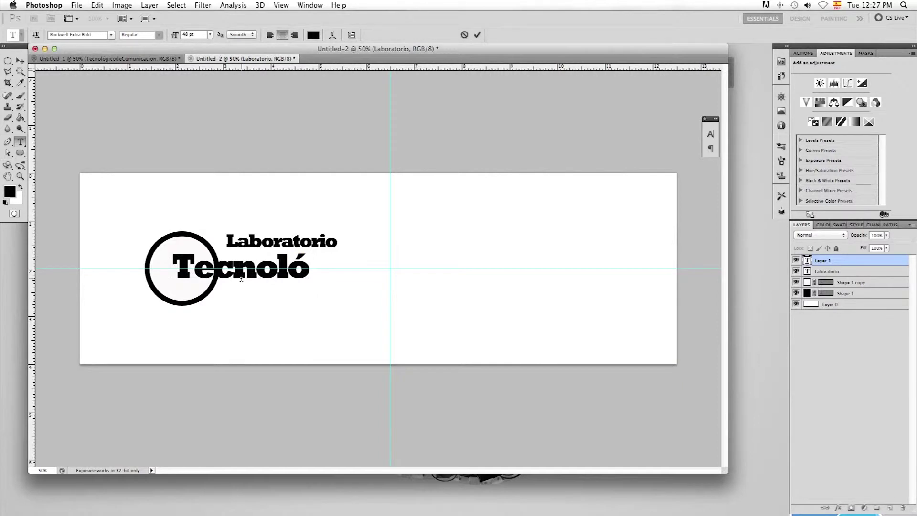
type("gico de Comunica")
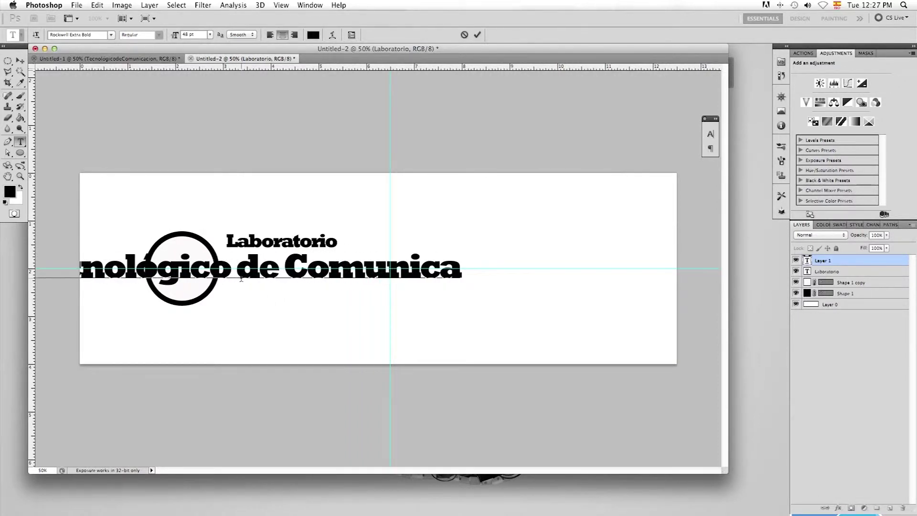
type("i")
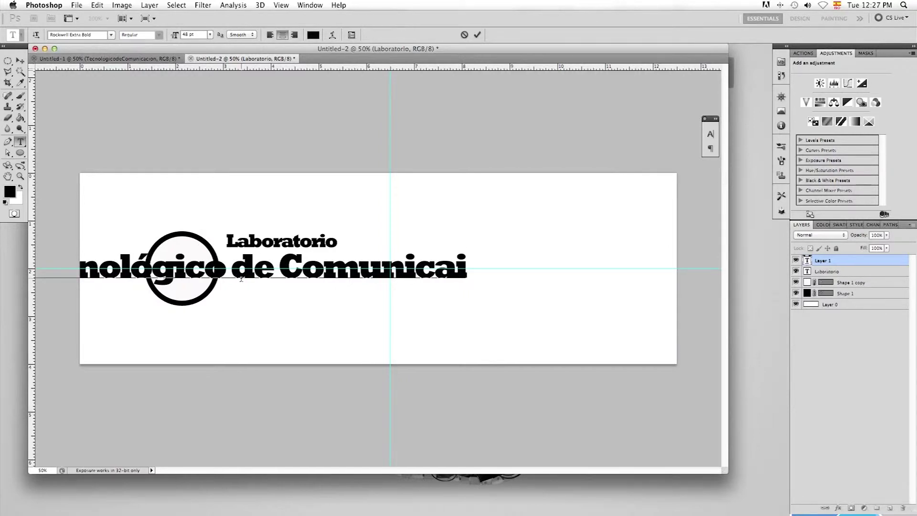
key("BackSpace")
key("BackSpace")
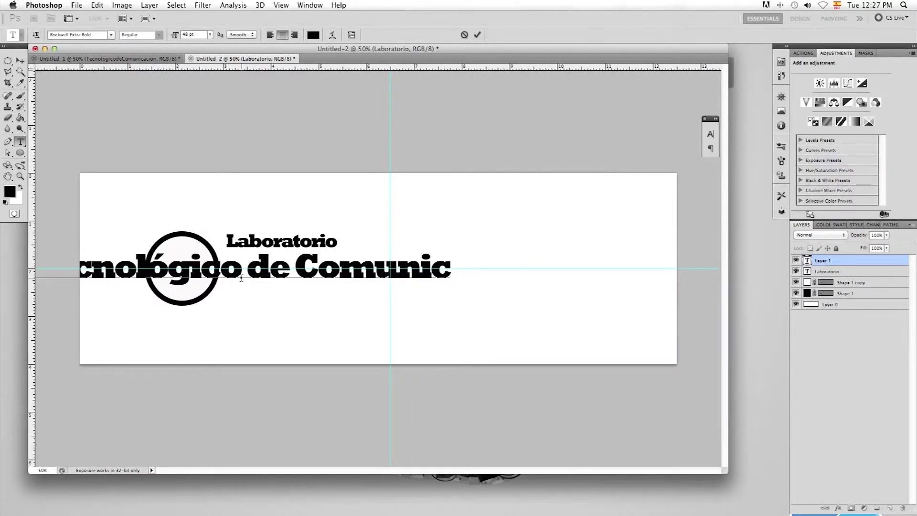
type("aci")
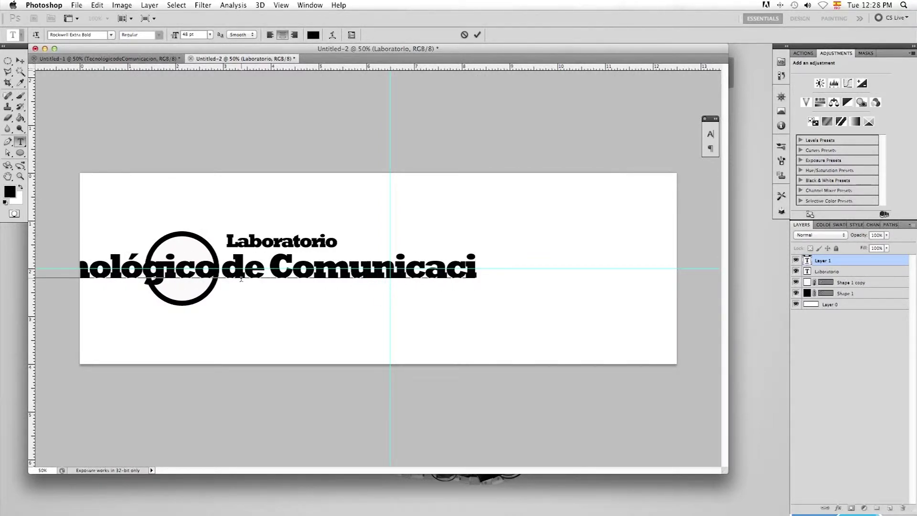
type("ón")
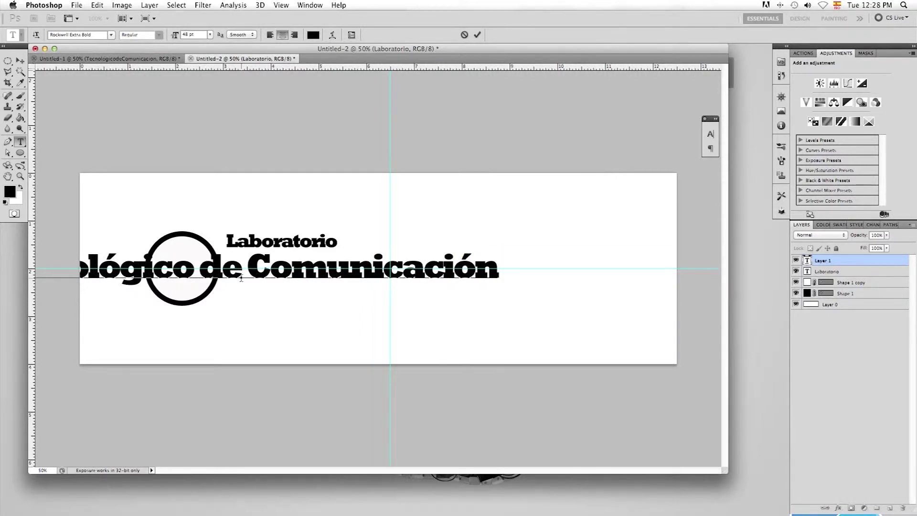
left_click_drag(372, 331, 526, 340)
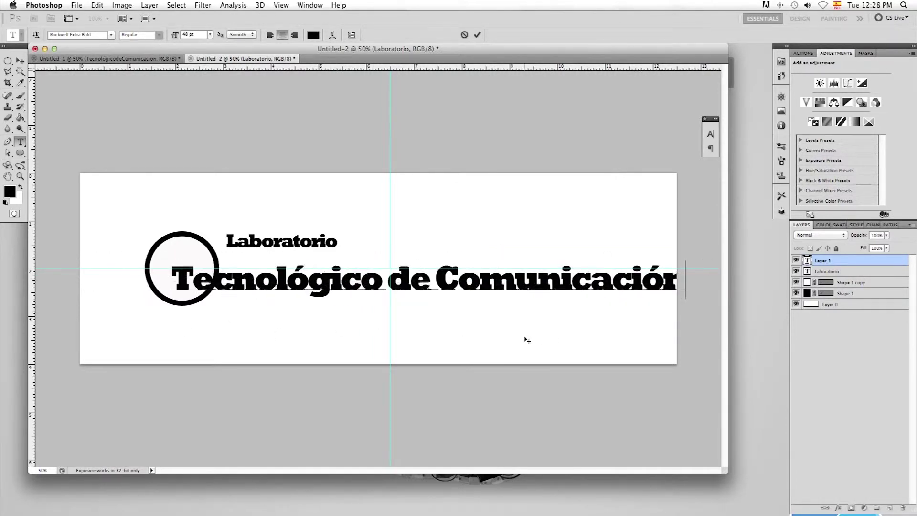
left_click(478, 35)
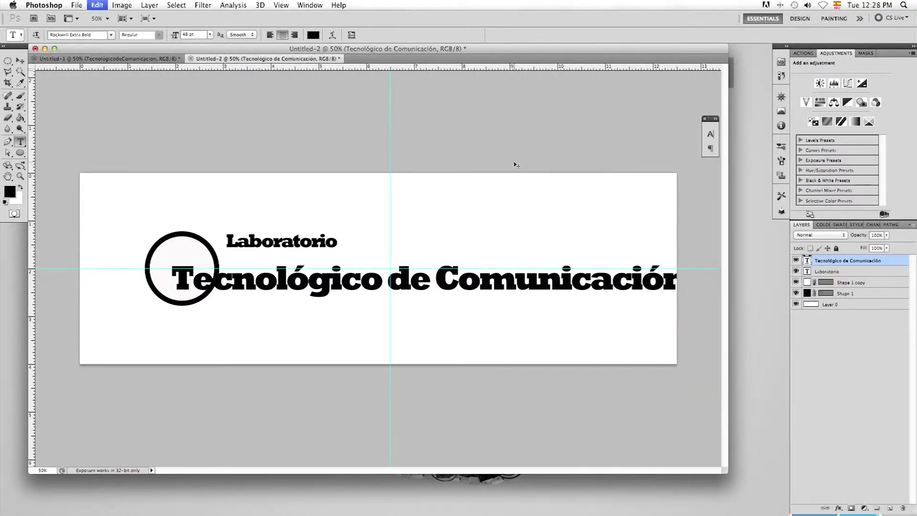
- Scale "Tecnológico de Comunicación" proportionally to about 82% and align it beside the ring on the horizontal guide
key("super+t")
left_click_drag(690, 299, 616, 272)
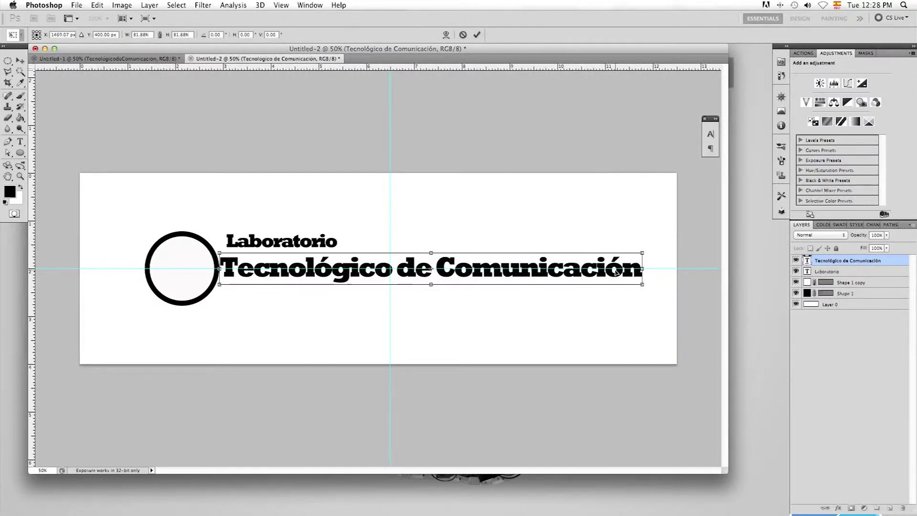
left_click(477, 35)
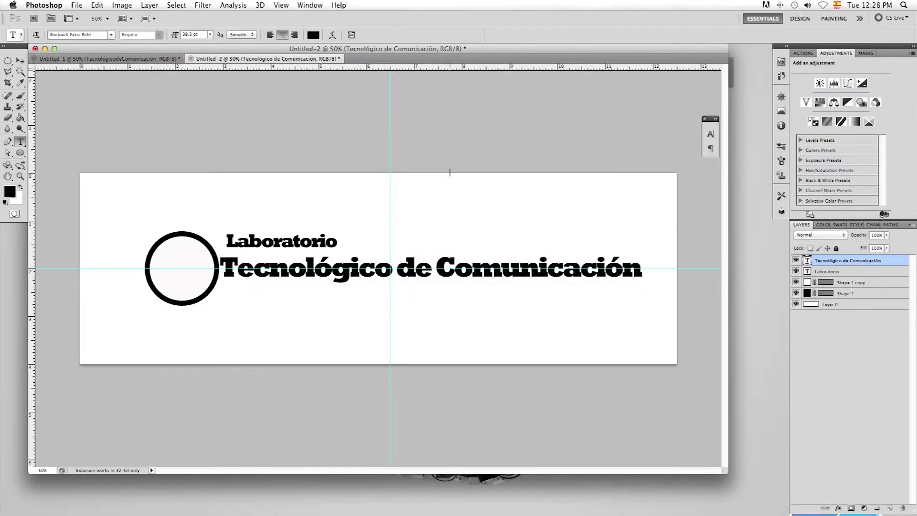
- Add the 48 pt text "creatividad sin límites" on its own layer below "Tecnológico de Comunicación"
left_click(351, 314)
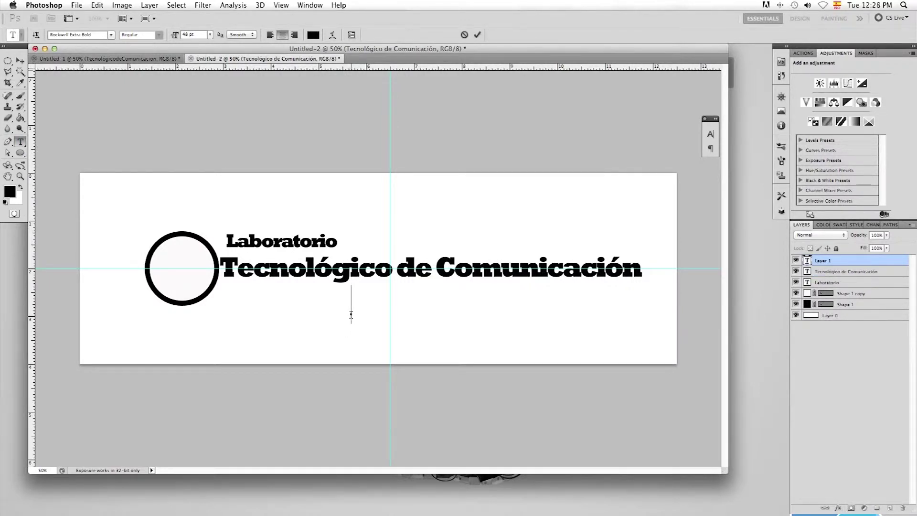
type("crea")
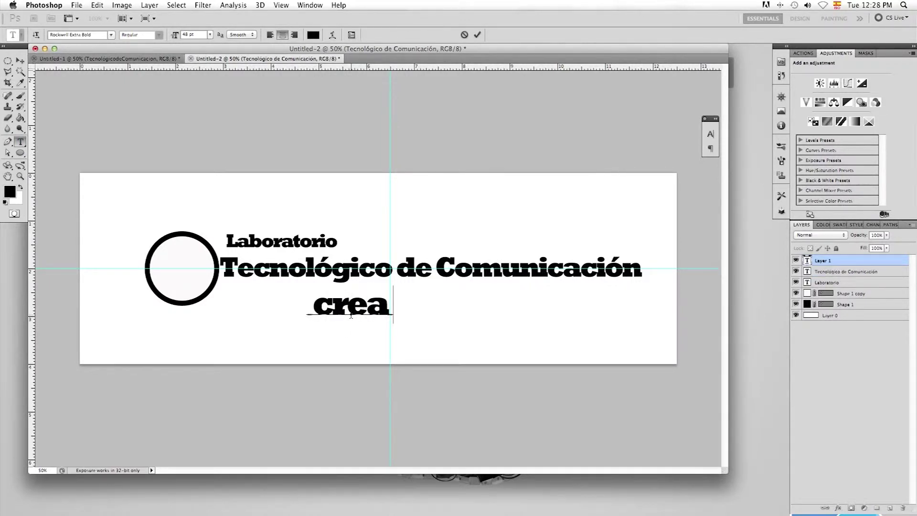
type("tividad ")
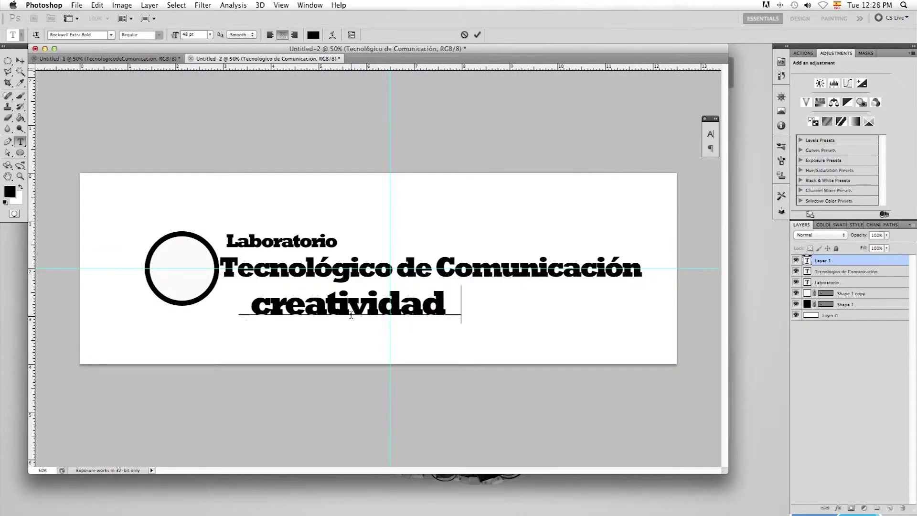
type("sin")
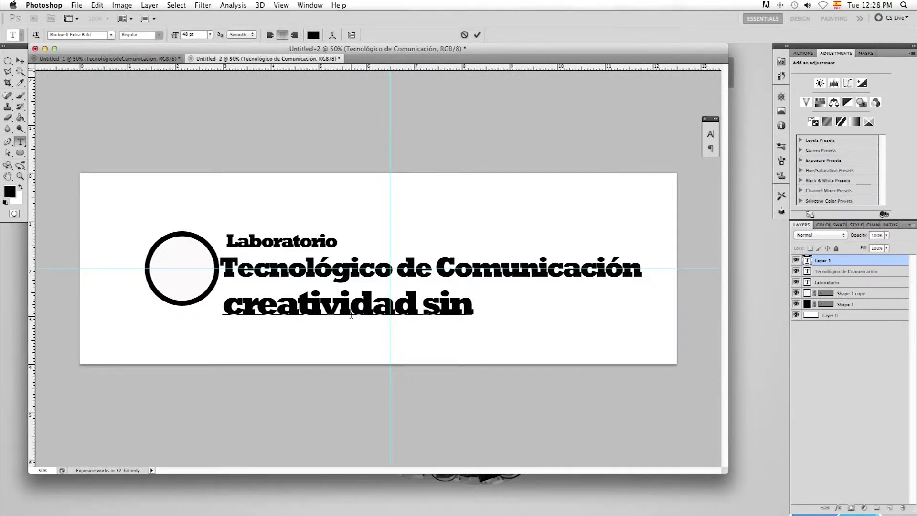
type(" lìmites")
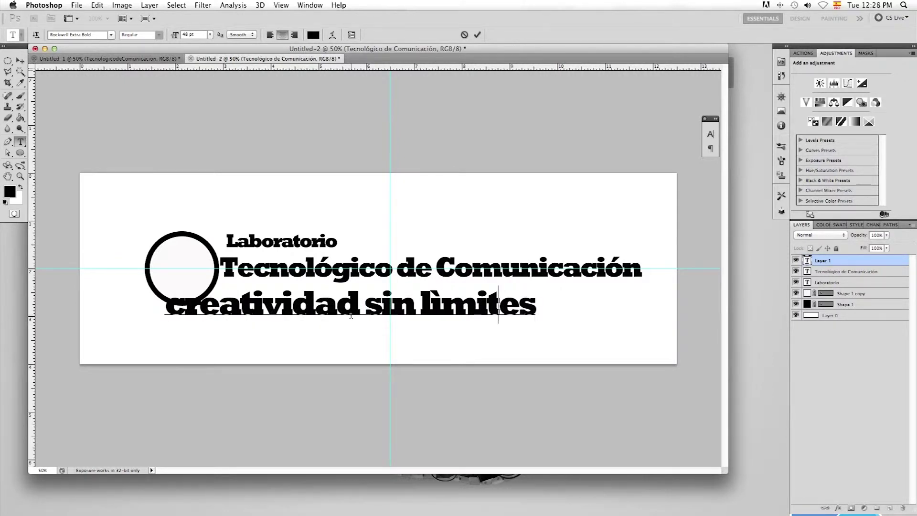
key("Right")
key("BackSpace")
type("í")
left_click(478, 36)
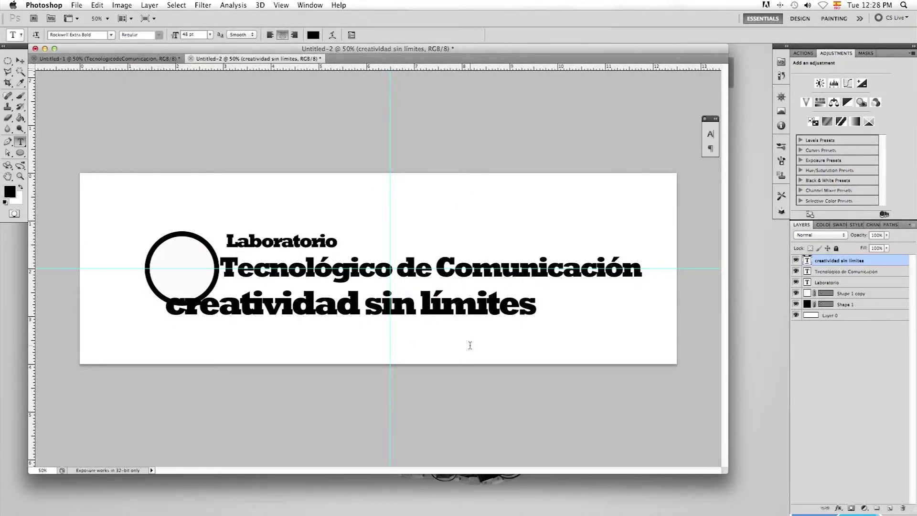
- Scale "creatividad sin límites" proportionally to about 37% and align its end with the end of "Comunicación", directly beneath it
key("super+t")
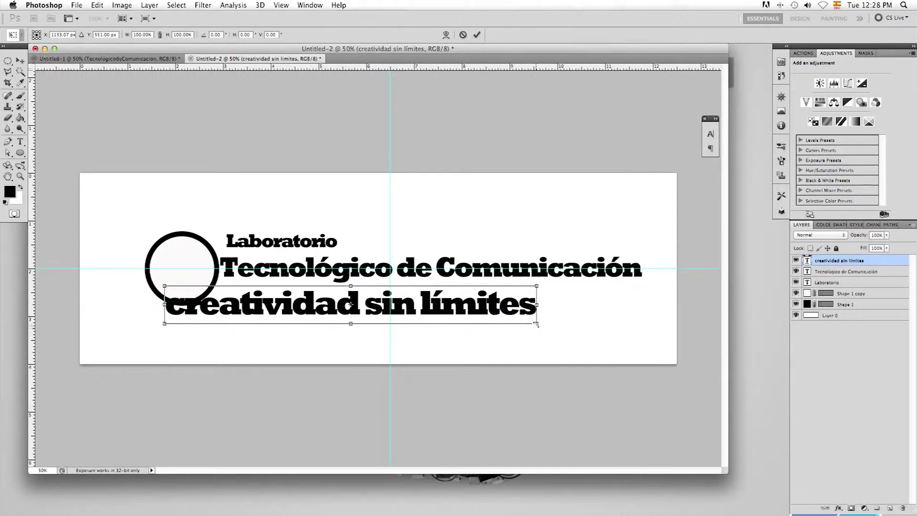
left_click_drag(537, 324, 622, 289)
key("Right")
key("Right")
key("Right")
key("Right")
key("Right")
key("Right")
key("Right")
key("Right")
key("Right")
key("Right")
key("Right")
key("Right")
key("Right")
key("Right")
key("Right")
key("Right")
key("Left")
key("Left")
key("Left")
key("Left")
key("Left")
key("Left")
key("Left")
key("Left")
key("Left")
key("Left")
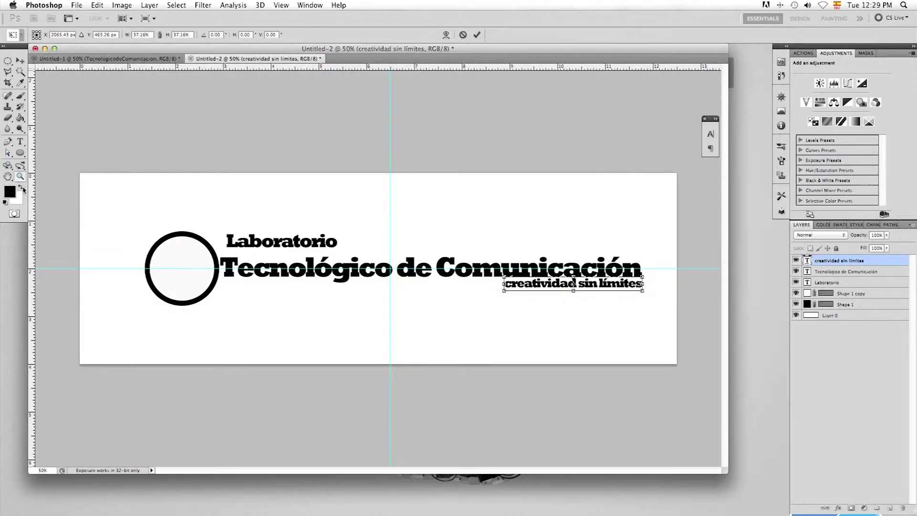
left_click(477, 35)
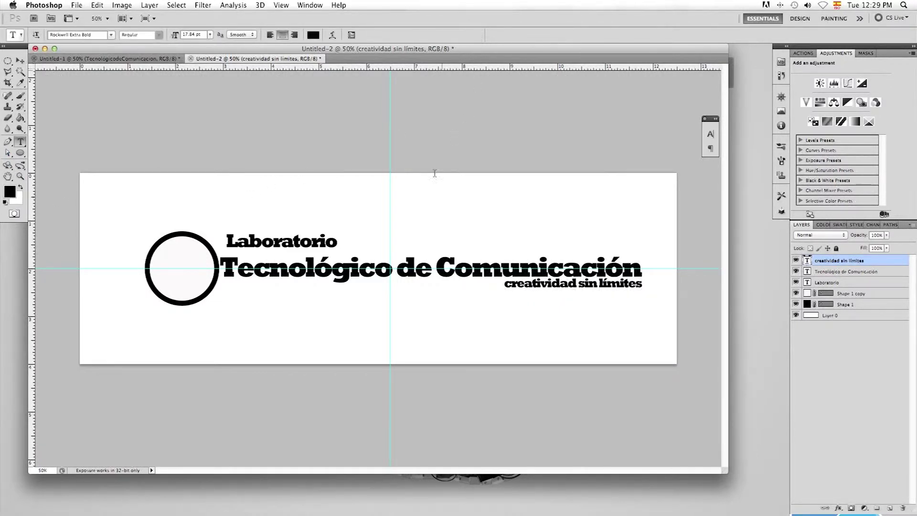
- Add the 48 pt text "LTC" on its own layer and place it inside the ring on the horizontal guide
left_click(257, 216)
type("LT")
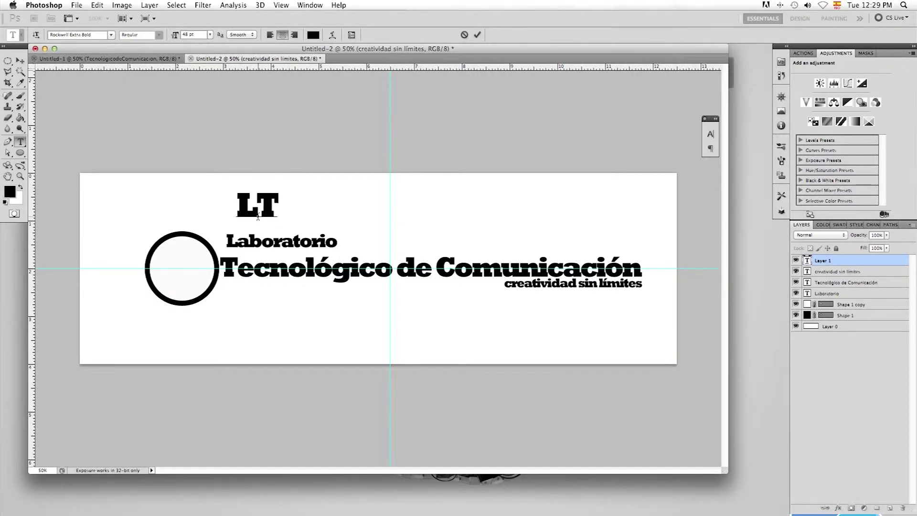
type("C")
left_click_drag(273, 301, 197, 364)
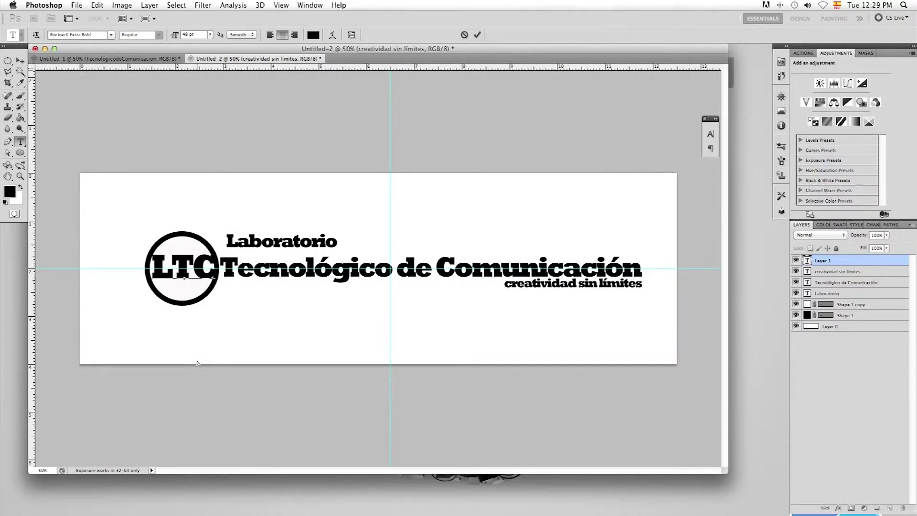
left_click(478, 34)
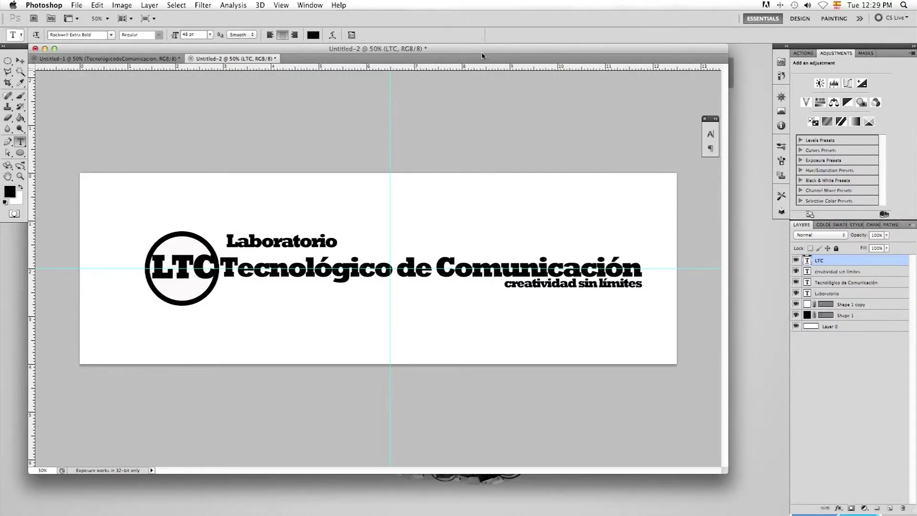
- Rotate the "LTC" text about 18.6° counterclockwise and scale it down to about 41.9 pt so it fits inside the ring
key("super+t")
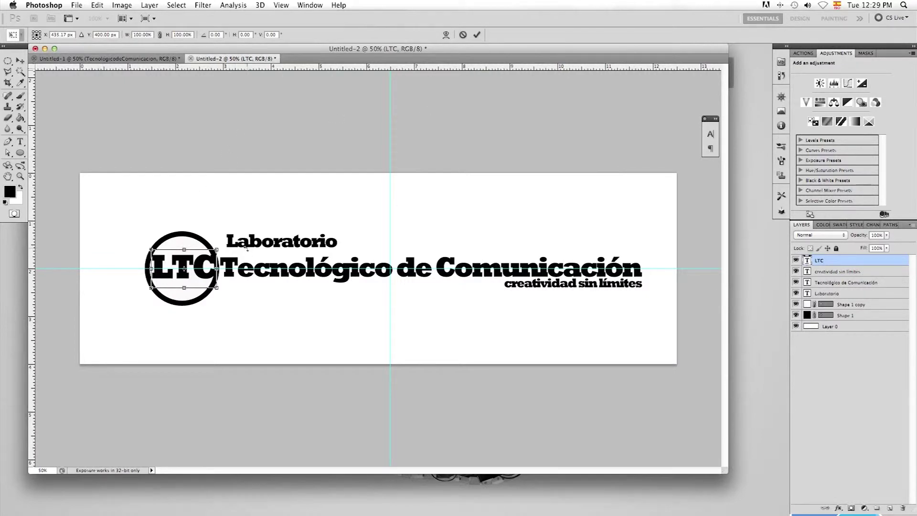
left_click_drag(224, 234, 221, 230)
left_click_drag(219, 224, 216, 220)
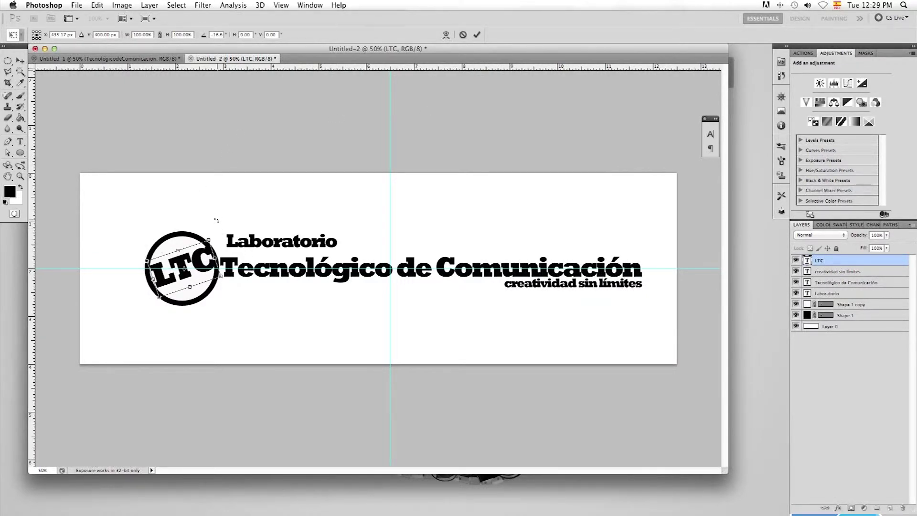
left_click(477, 35)
key("super+t")
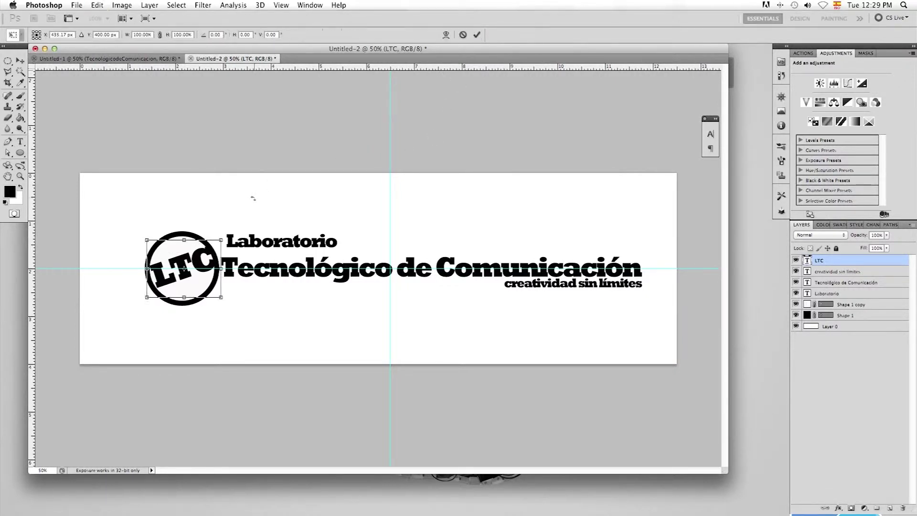
left_click_drag(221, 300, 204, 285)
key("Return")
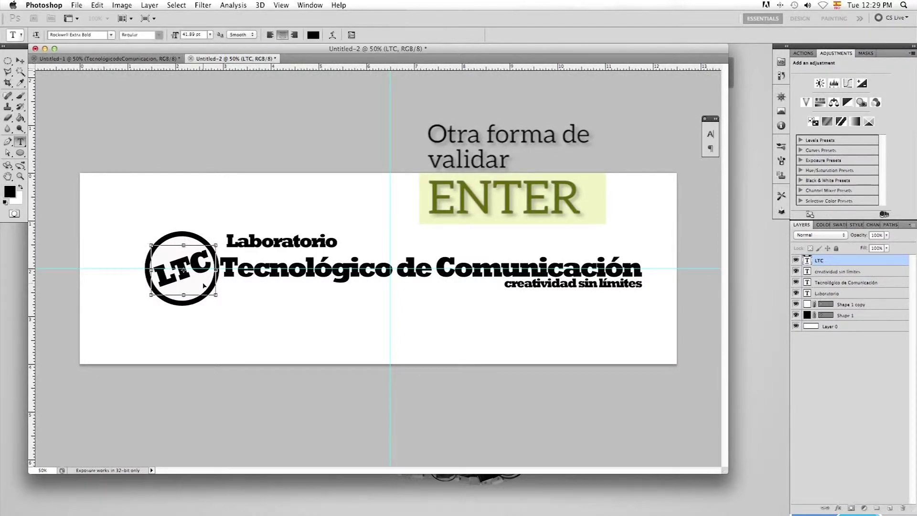
- Move the LTC layer directly above the ring's shape layers and scale all three down together, bringing "LTC" to about 34.4 pt
left_click_drag(834, 263, 834, 294)
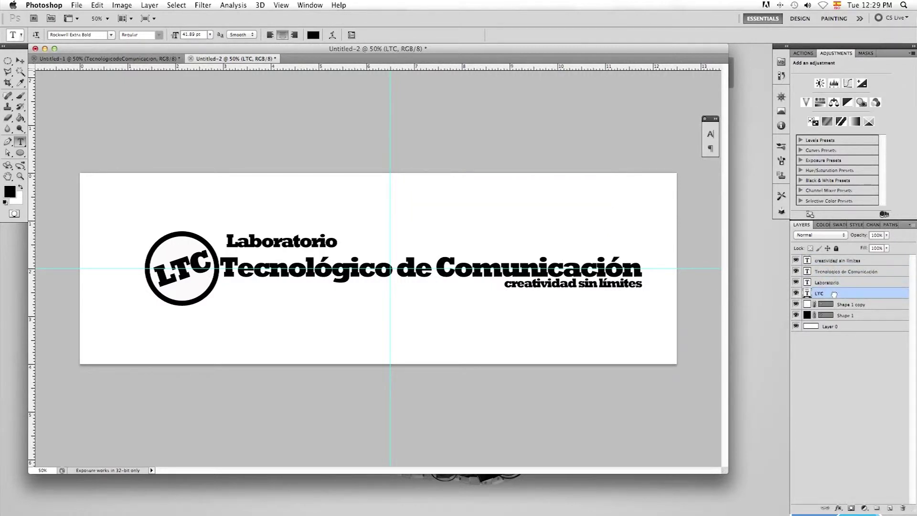
left_click(848, 317, "shift")
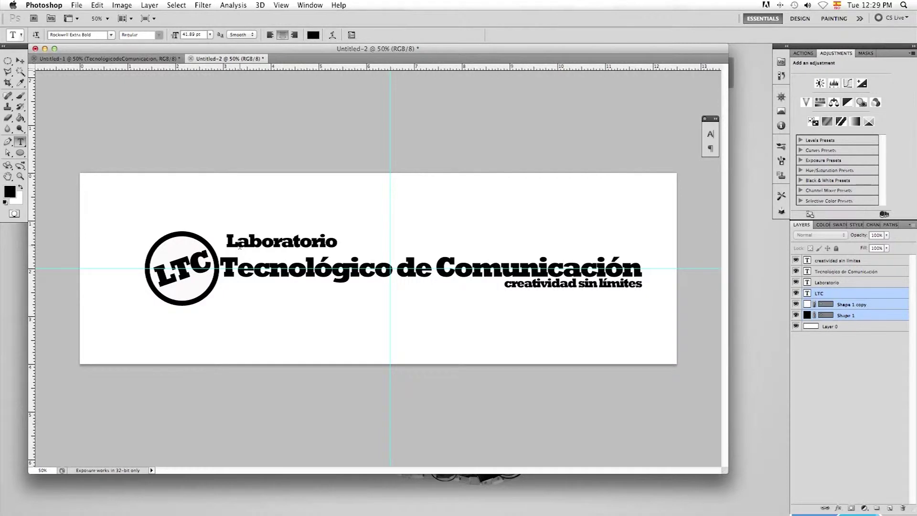
key("super+t")
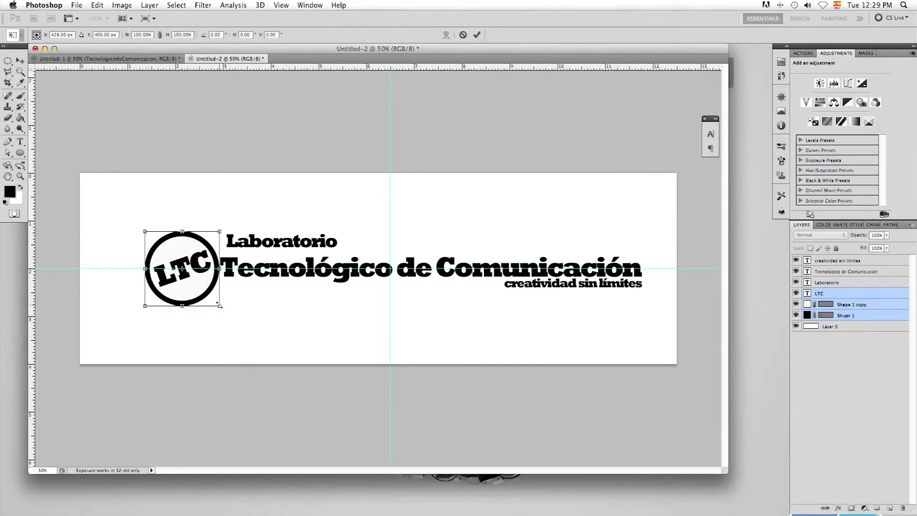
left_click_drag(219, 306, 202, 281)
key("shift+Left")
key("shift+Left")
key("Return")
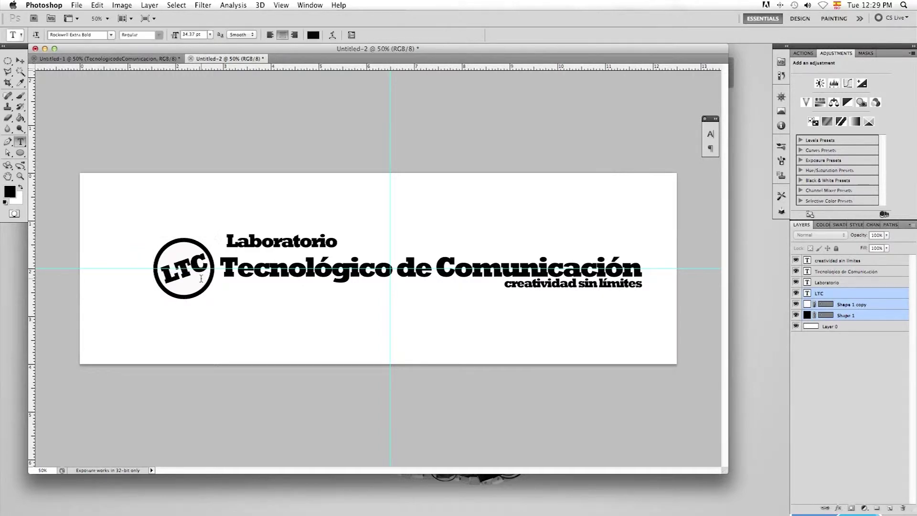
- Move the three slogan and name text layers together to centre them vertically on the horizontal guide, slightly closer to the ring
left_click(832, 283)
left_click(833, 273, "shift")
left_click(832, 260, "shift")
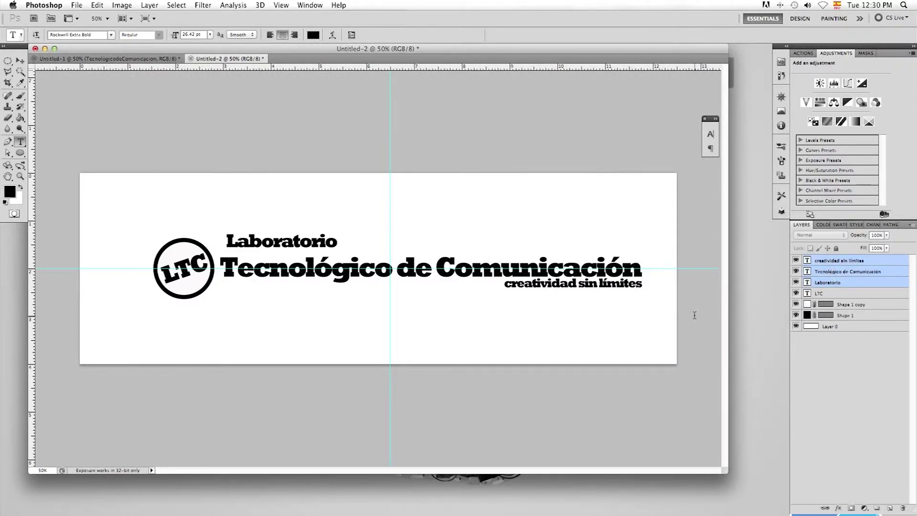
key("super+t")
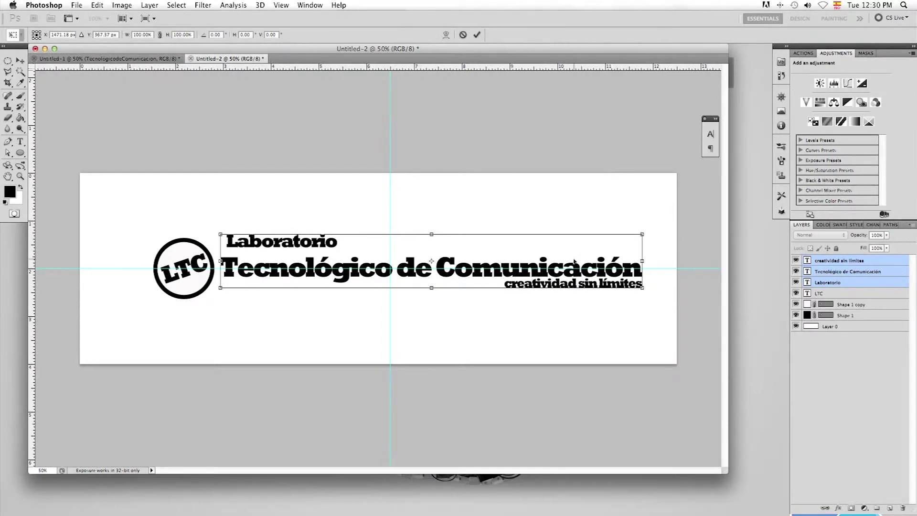
left_click_drag(575, 261, 573, 269)
key("Left")
key("Left")
key("Left")
key("Left")
key("Left")
key("Left")
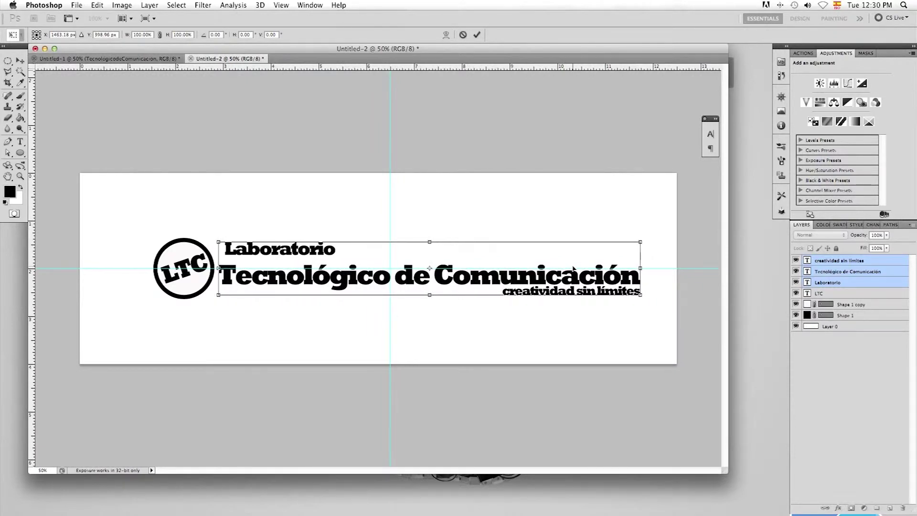
key("t")
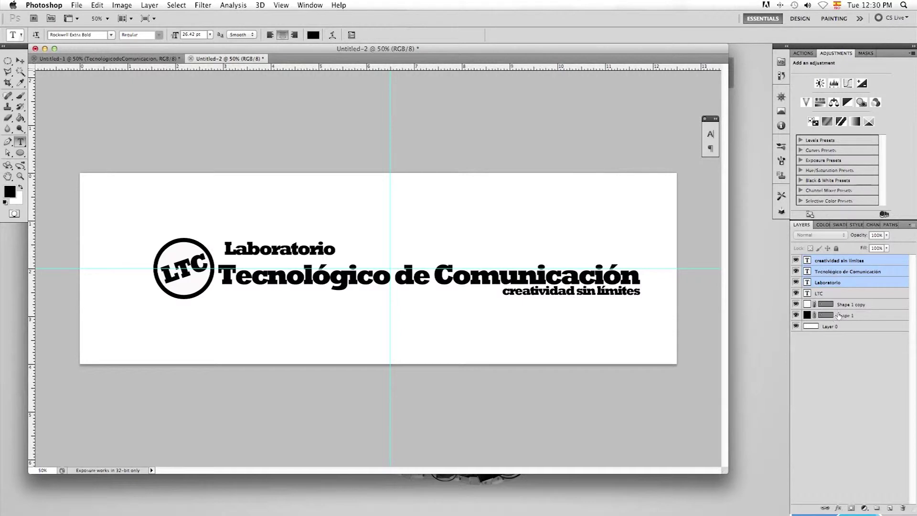
- Move the "Laboratorio" text close above "Tecnológico" and align the starting edges of both words
left_click(829, 282)
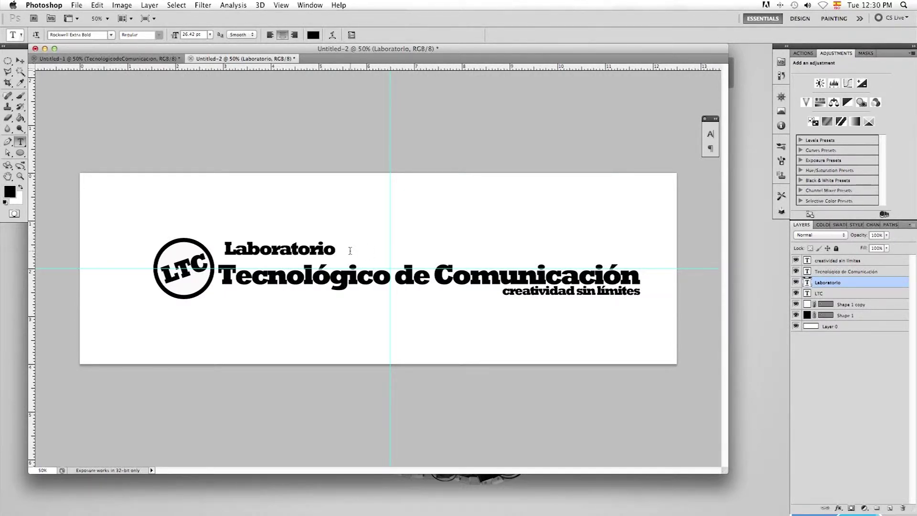
left_click(20, 61)
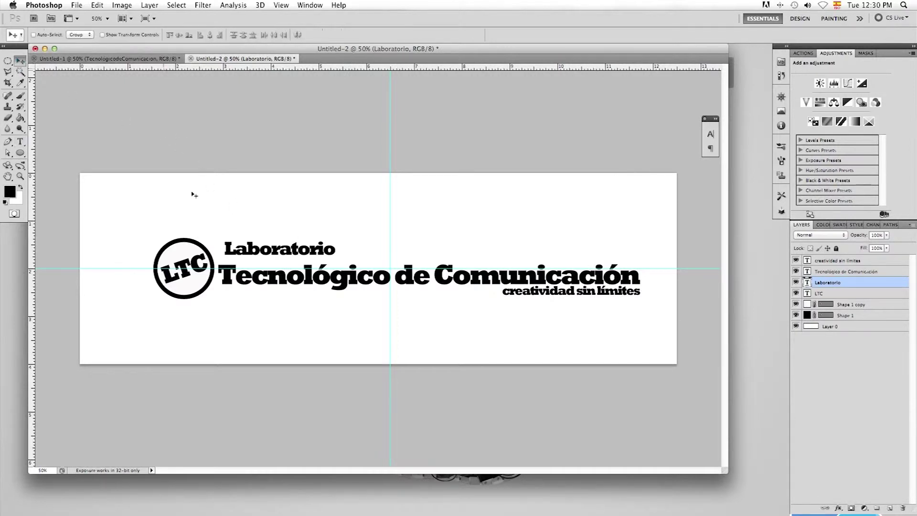
left_click_drag(351, 262, 342, 268)
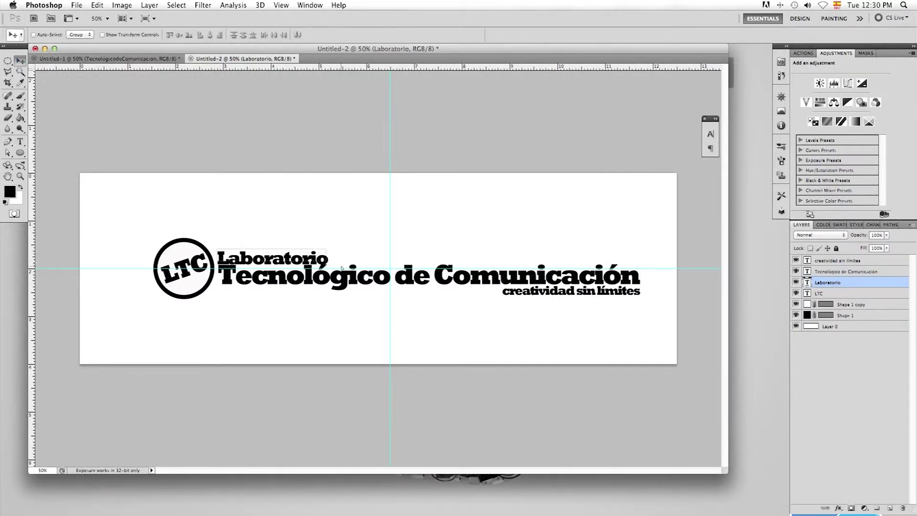
key("Up")
key("Up")
key("Up")
key("Up")
key("Up")
key("Up")
key("Up")
key("Up")
key("Up")
key("Up")
key("Up")
key("Up")
key("Up")
key("Up")
key("Up")
key("Up")
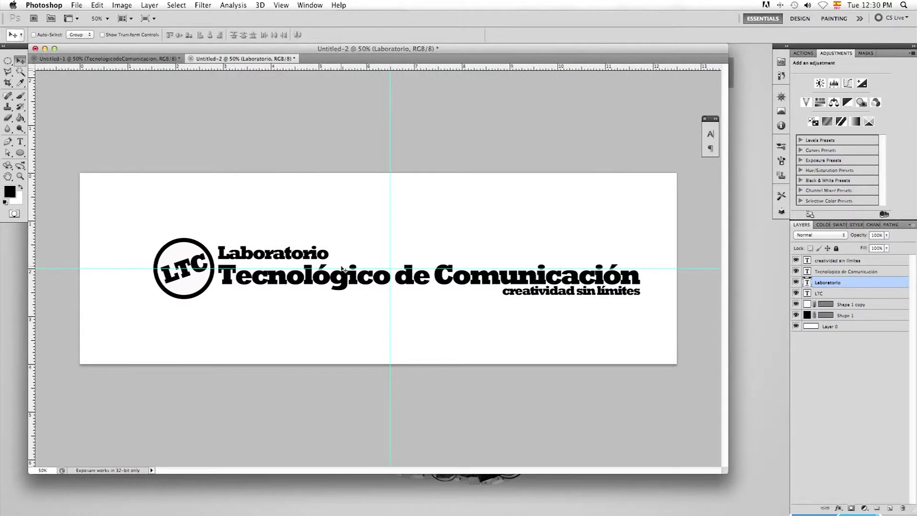
key("Down")
key("Down")
key("Down")
key("Down")
key("Down")
key("Down")
key("Down")
key("Down")
key("Down")
key("Down")
key("Right")
key("Right")
key("Right")
key("Right")
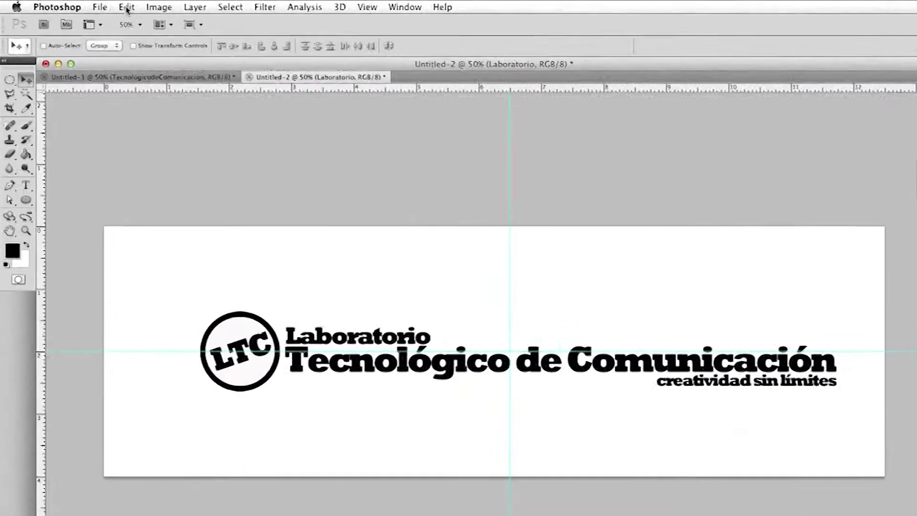
- Define the finished logo as a brush preset named "labURLLTC"
left_click(96, 5)
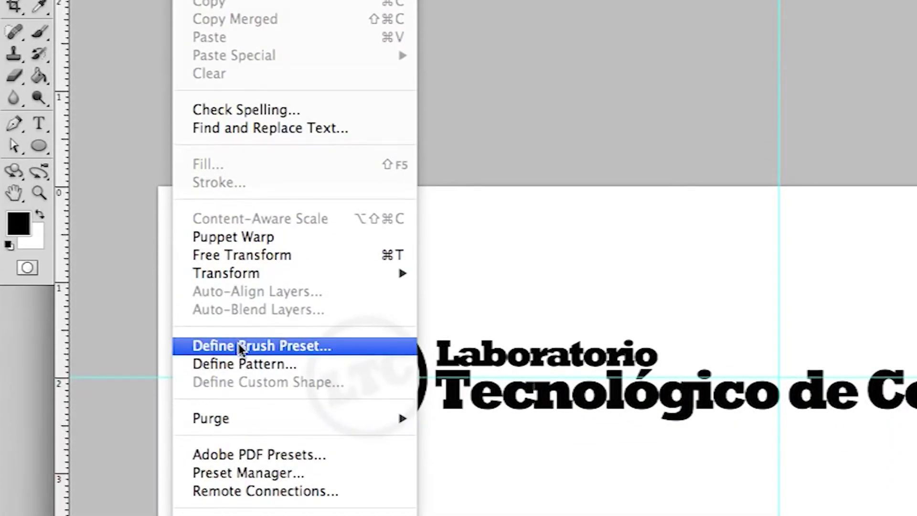
left_click(241, 348)
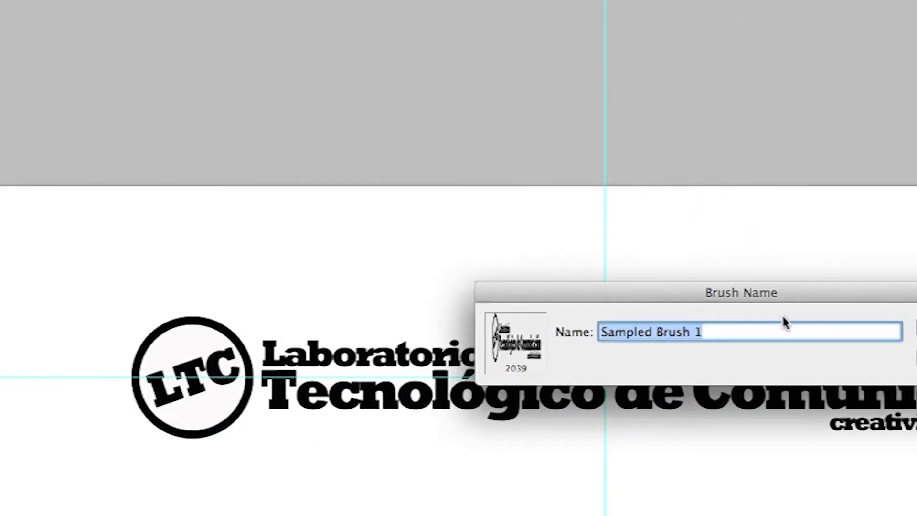
key("BackSpace")
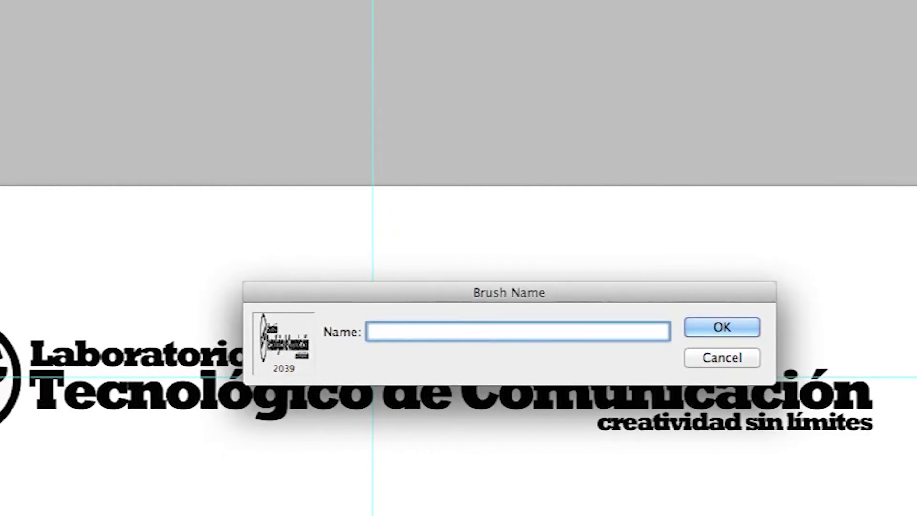
type("labURL")
key("BackSpace")
type("LTC")
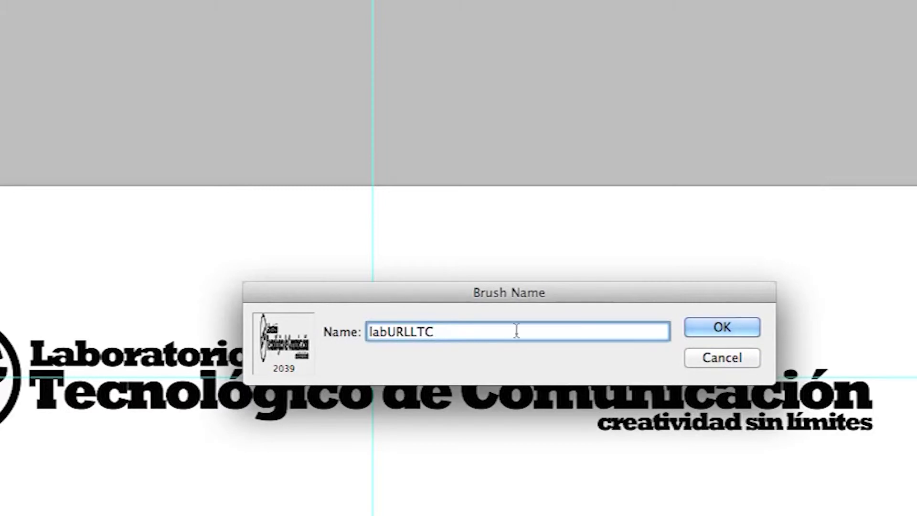
left_click(716, 329)
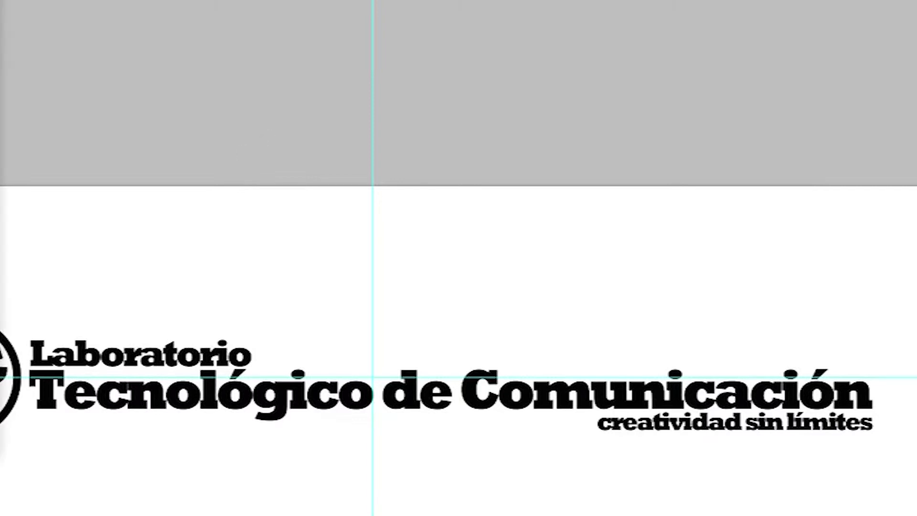
- Create a new document 1800 pixels wide and 1200 pixels high at 200 pixels/inch with a white background
key("ctrl+n")
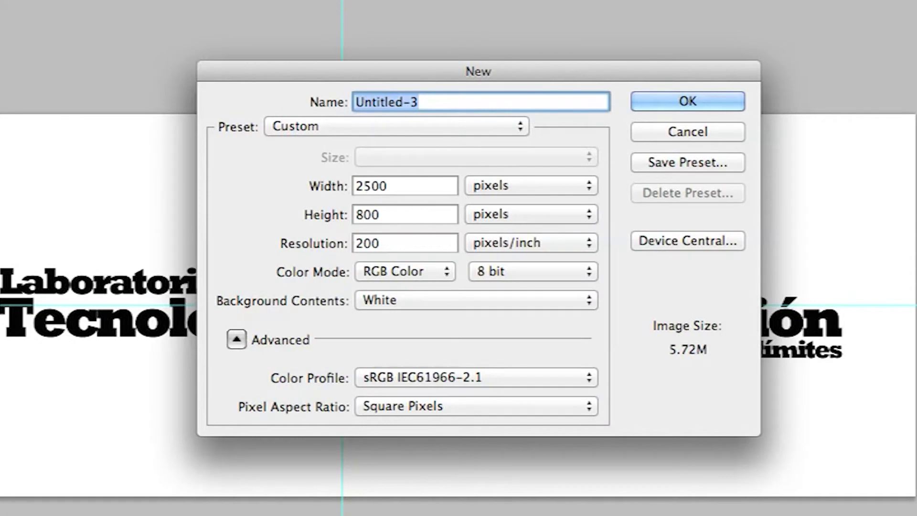
left_click(411, 186)
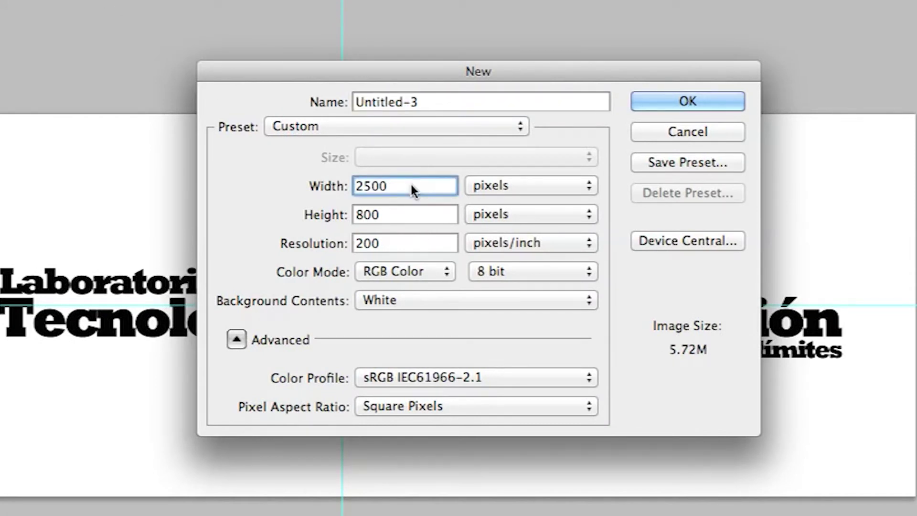
key("BackSpace")
key("BackSpace")
key("BackSpace")
key("BackSpace")
type("1")
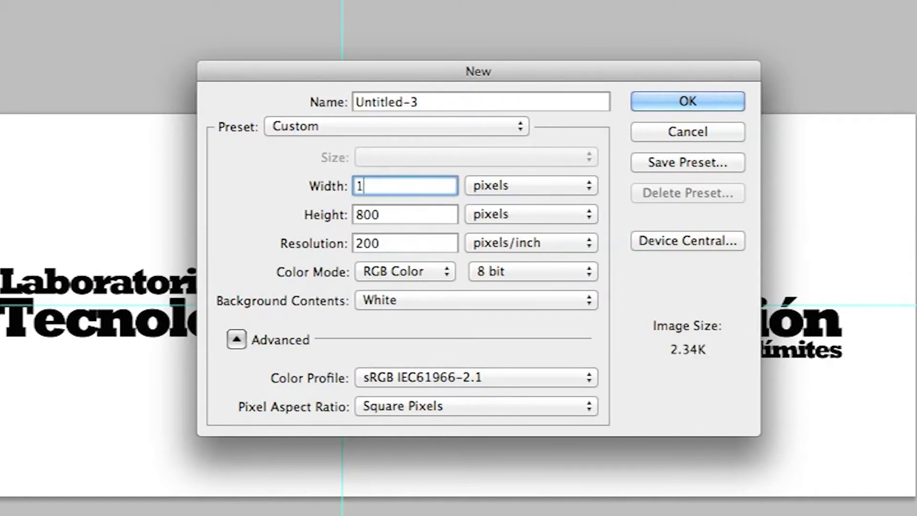
type("800")
key("Tab")
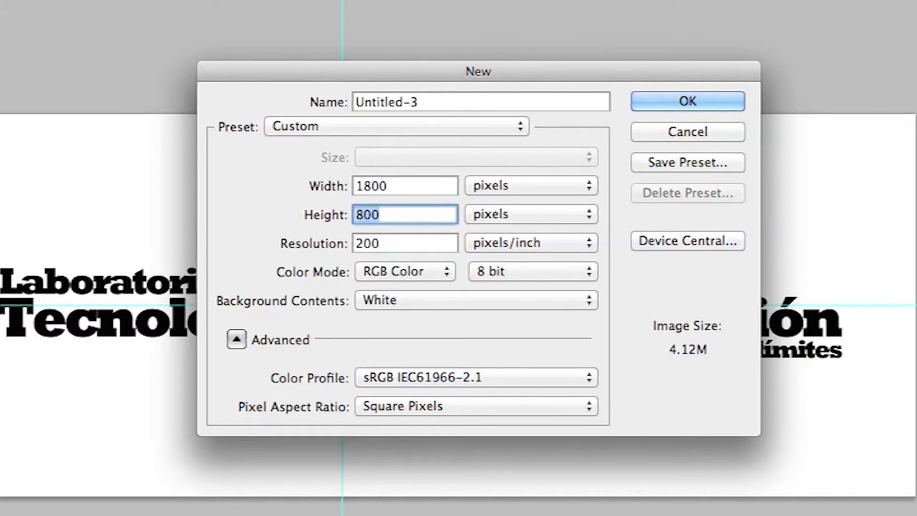
type("1200")
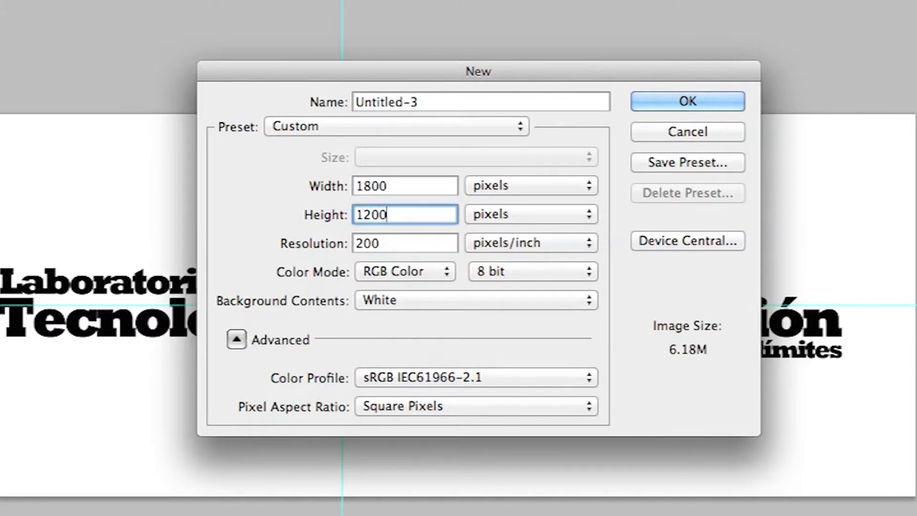
left_click(657, 100)
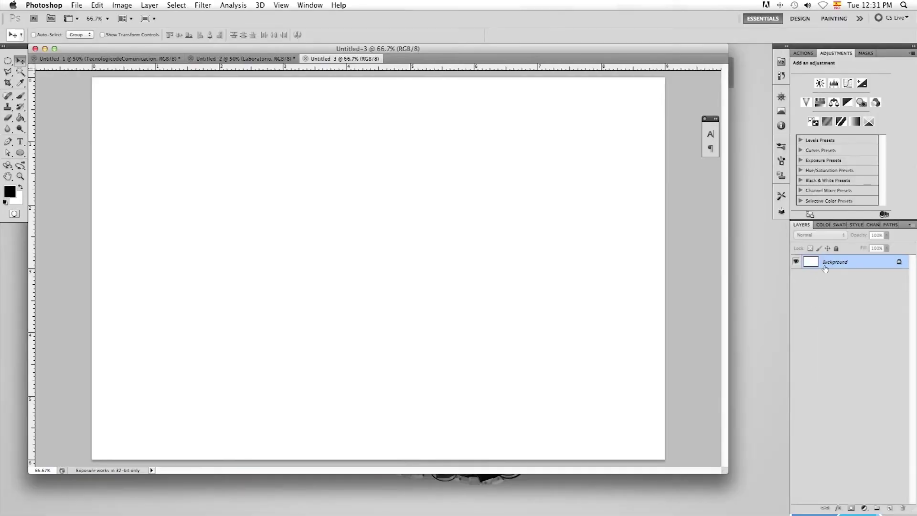
- Convert the background to a regular layer and add a gradient fill layer using the Neutral Density preset
double_click(825, 265)
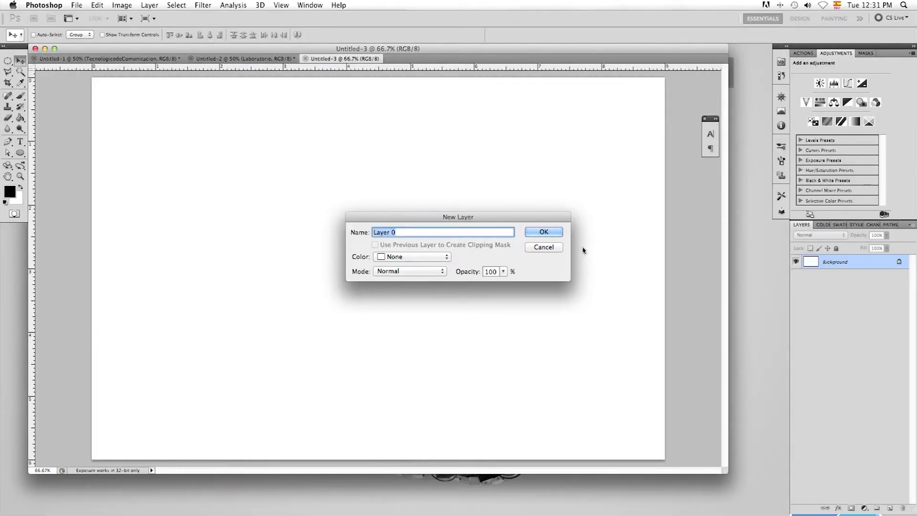
left_click(547, 234)
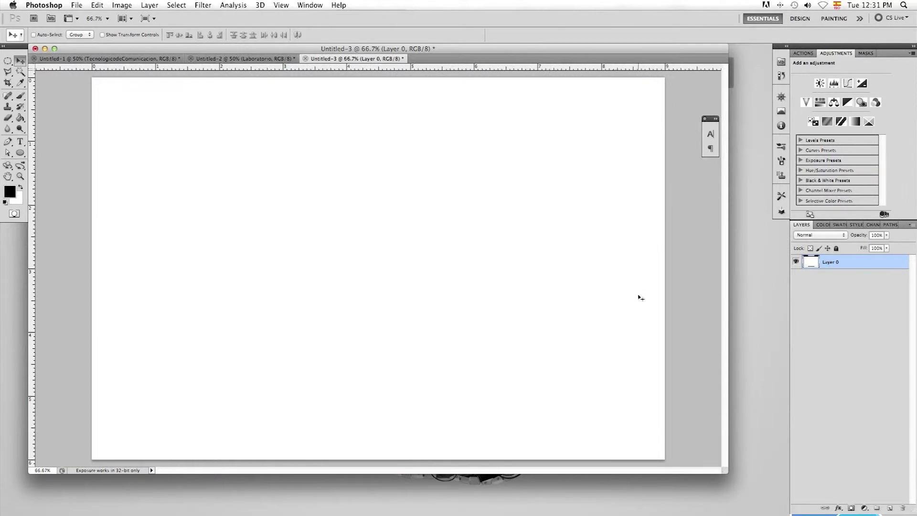
left_click(865, 508)
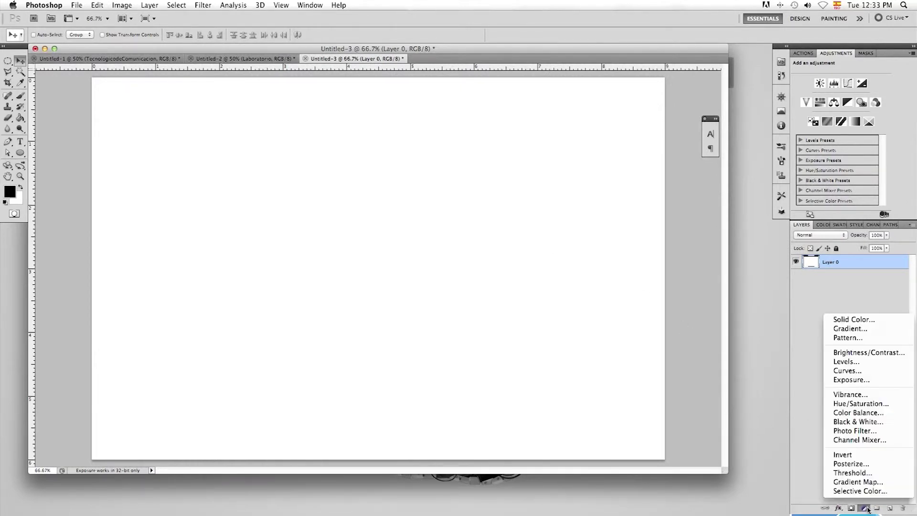
left_click(876, 329)
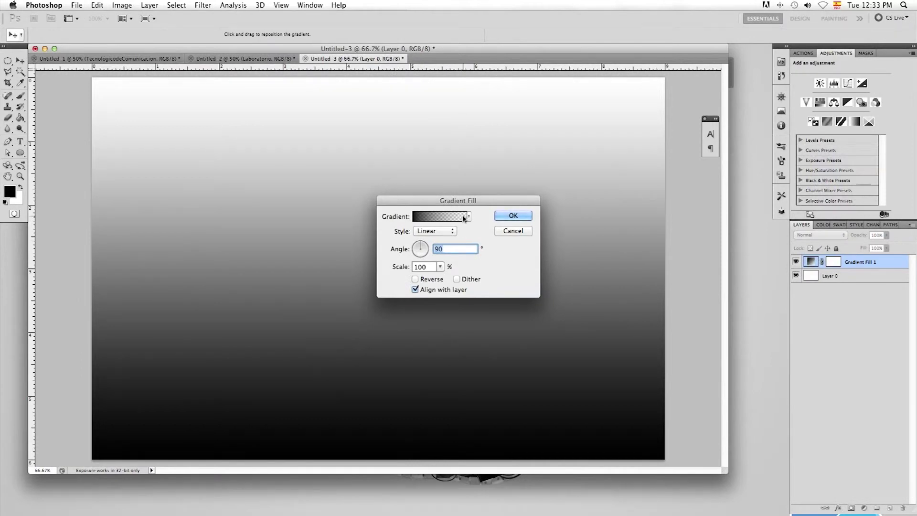
left_click(460, 217)
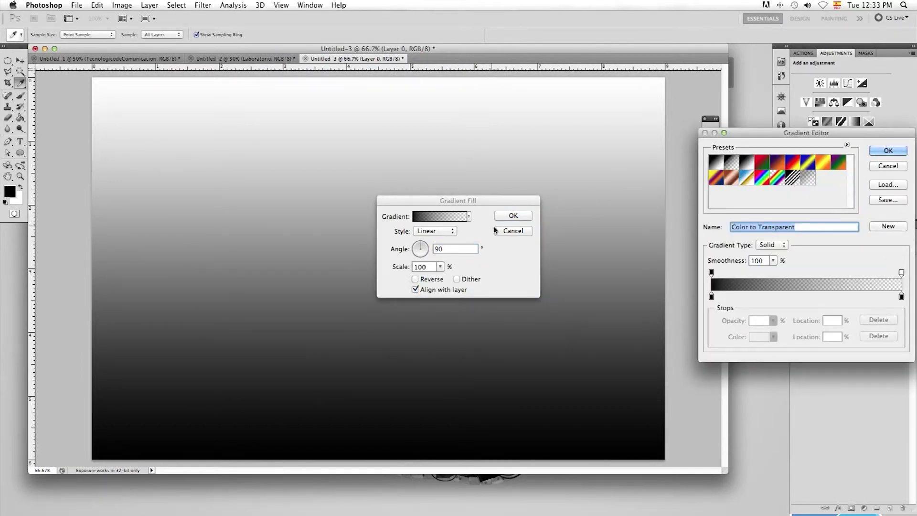
left_click(811, 179)
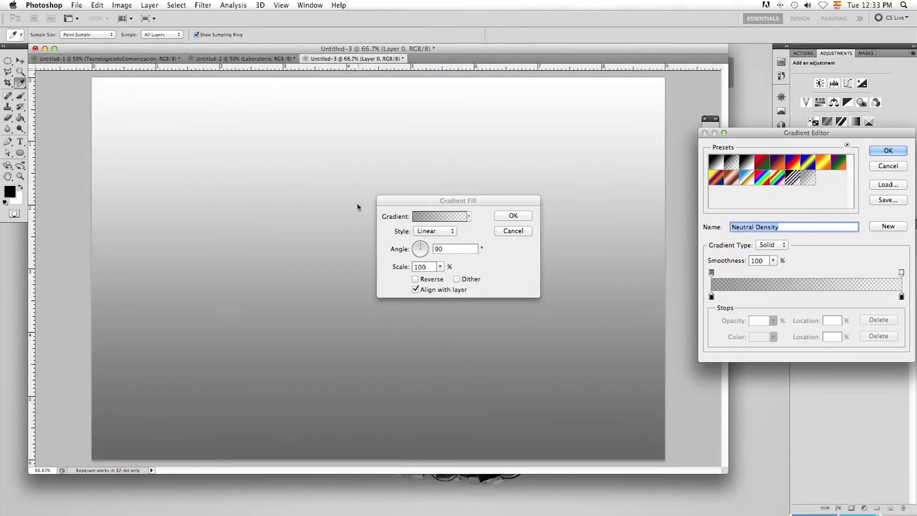
left_click(888, 151)
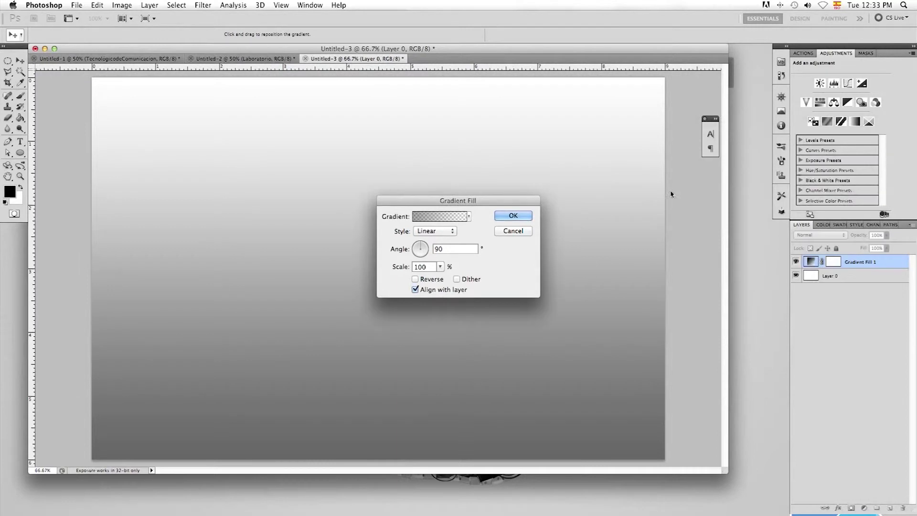
- Set the gradient fill's style to Radial and its scale to 150%
left_click(433, 233)
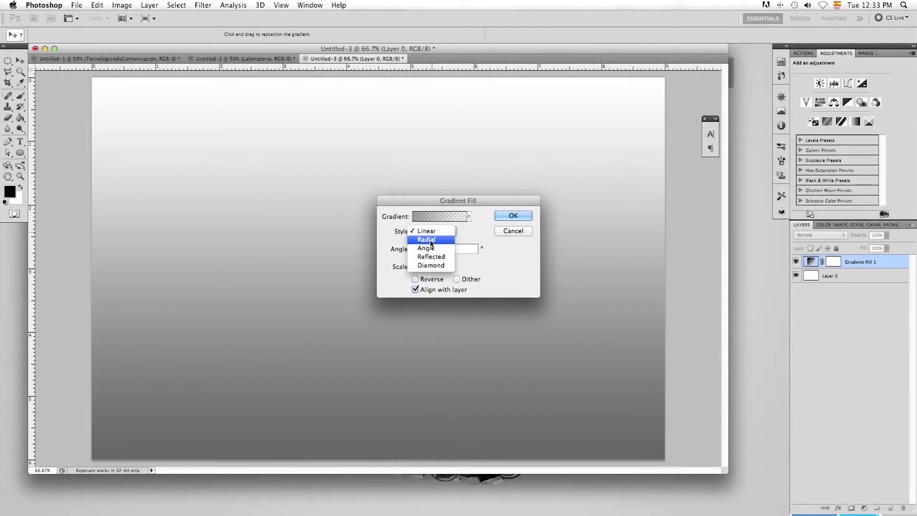
left_click(430, 241)
left_click(440, 266)
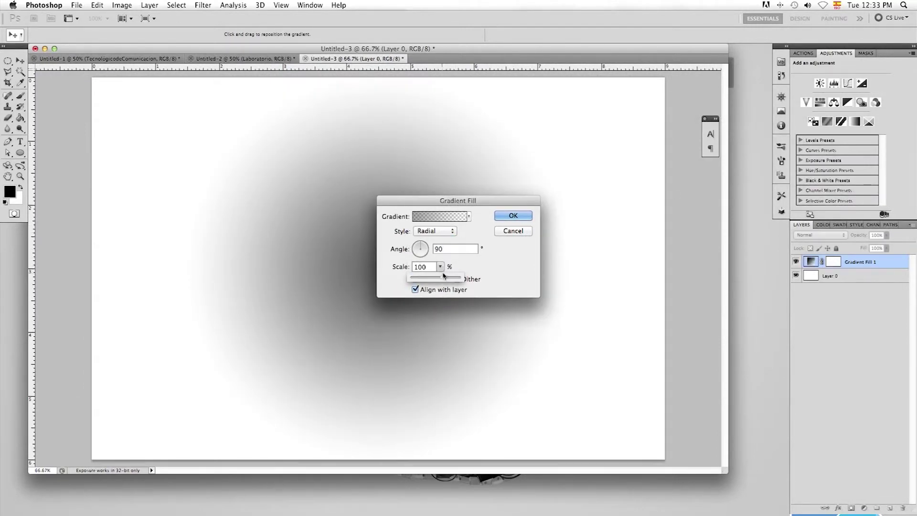
left_click(429, 269)
type("1")
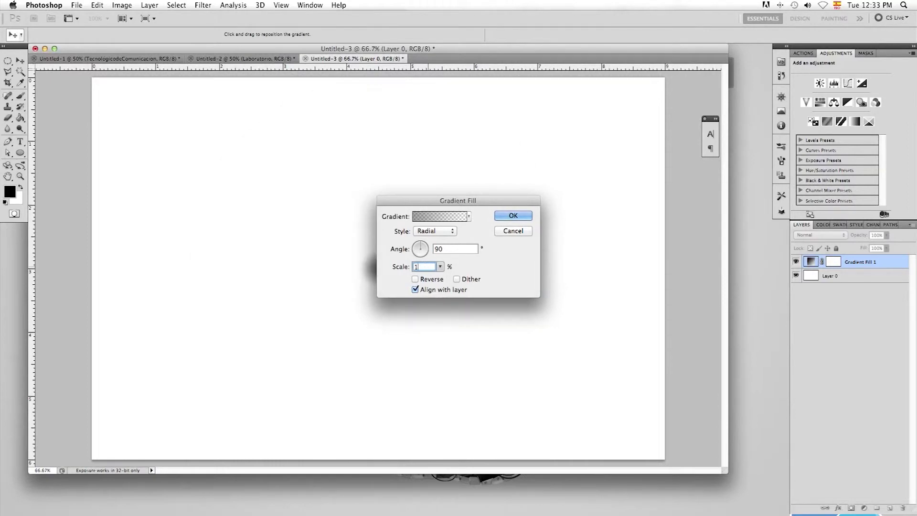
type("50")
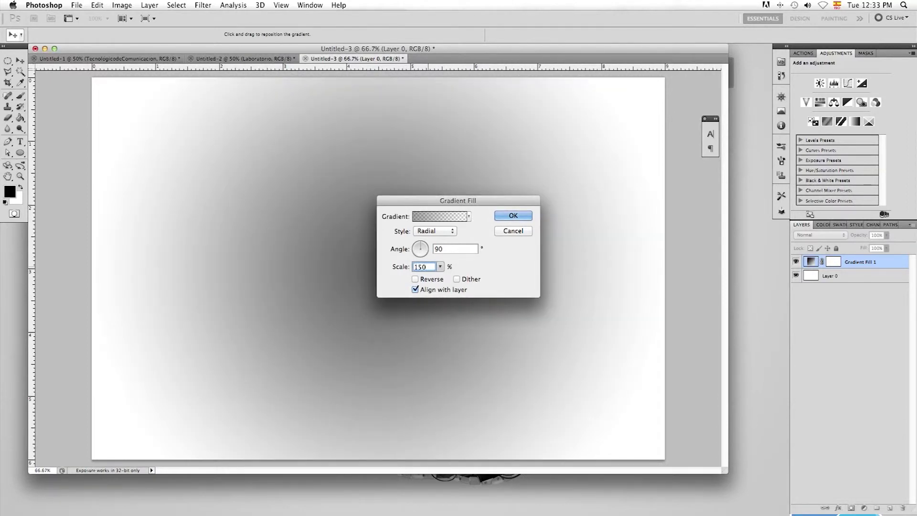
- Reverse the gradient and apply the fill with Dither off and Align with layer on
left_click(416, 280)
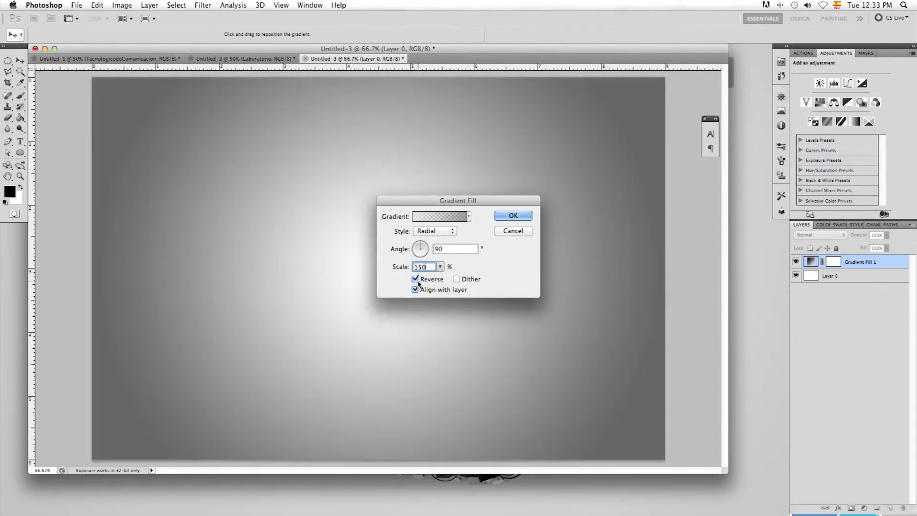
left_click(416, 290)
left_click(457, 280)
left_click(457, 280)
left_click(415, 290)
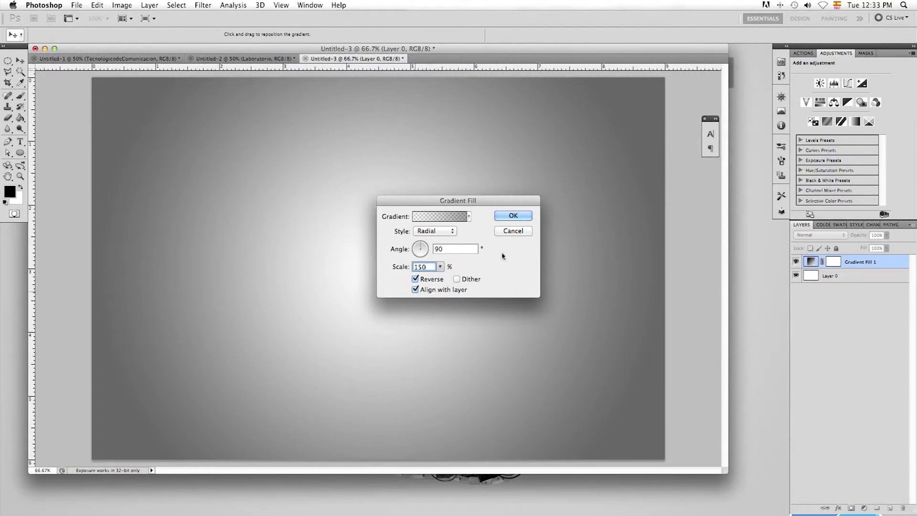
left_click(506, 216)
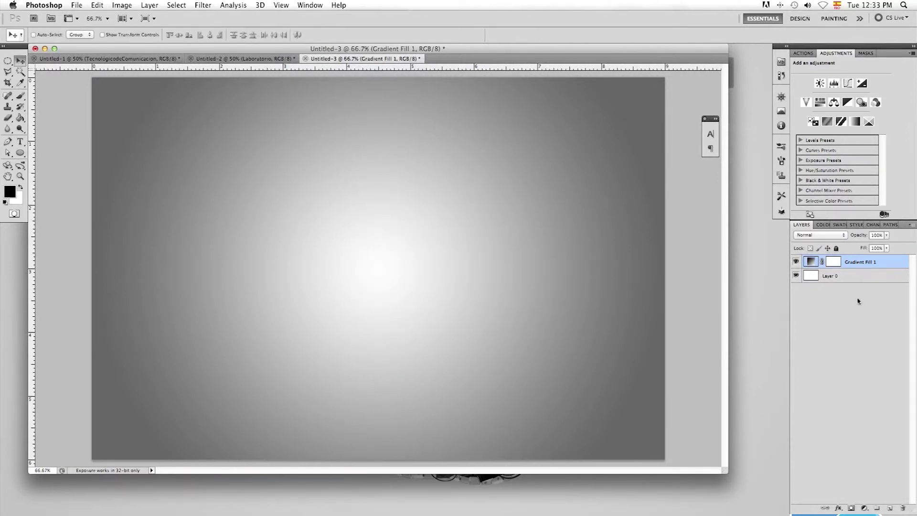
- Convert the gradient fill layer to a smart object and add 3% Gaussian monochromatic noise to it
right_click(850, 263)
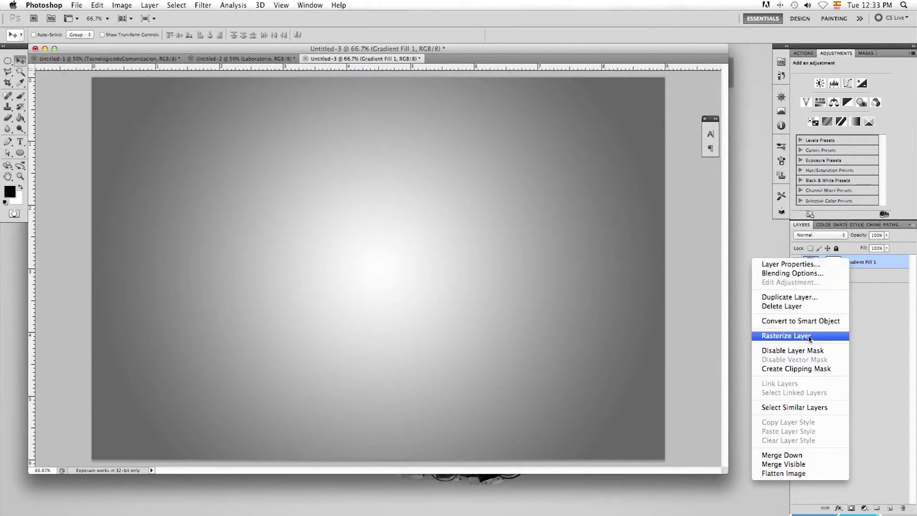
left_click(803, 321)
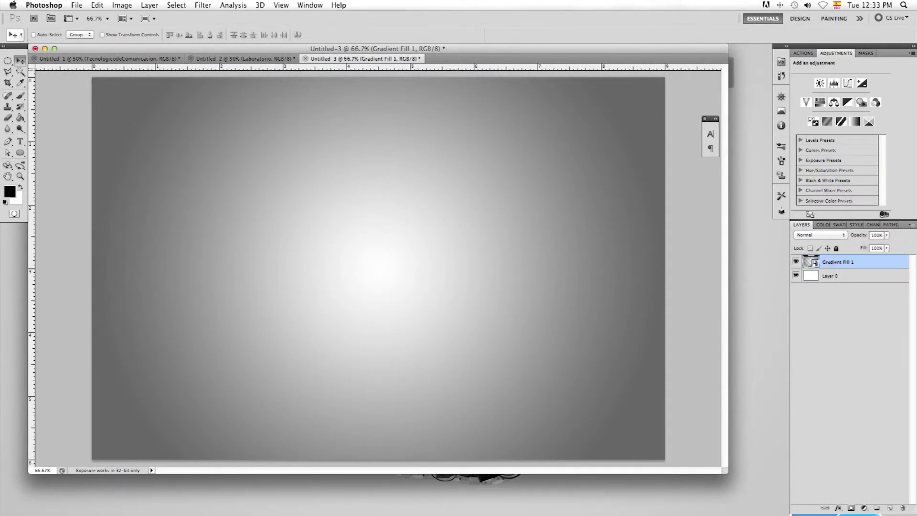
left_click(203, 5)
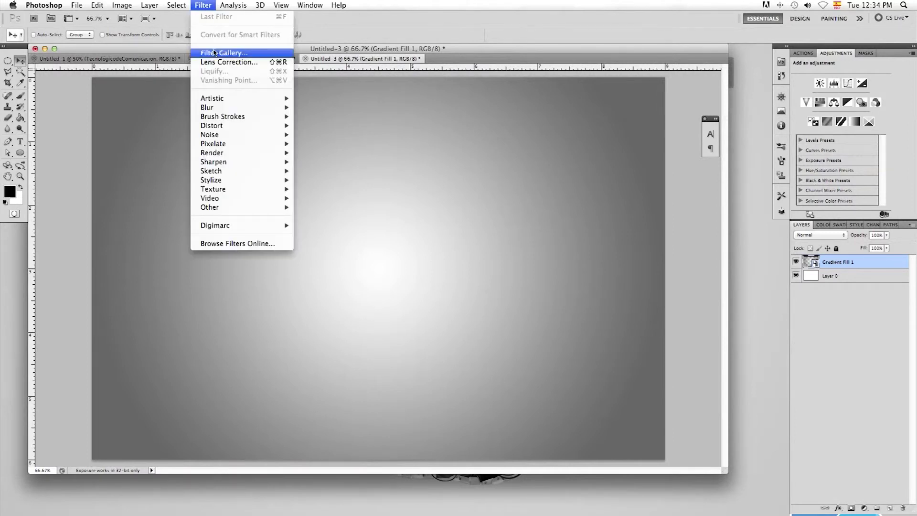
mouse_move(230, 100)
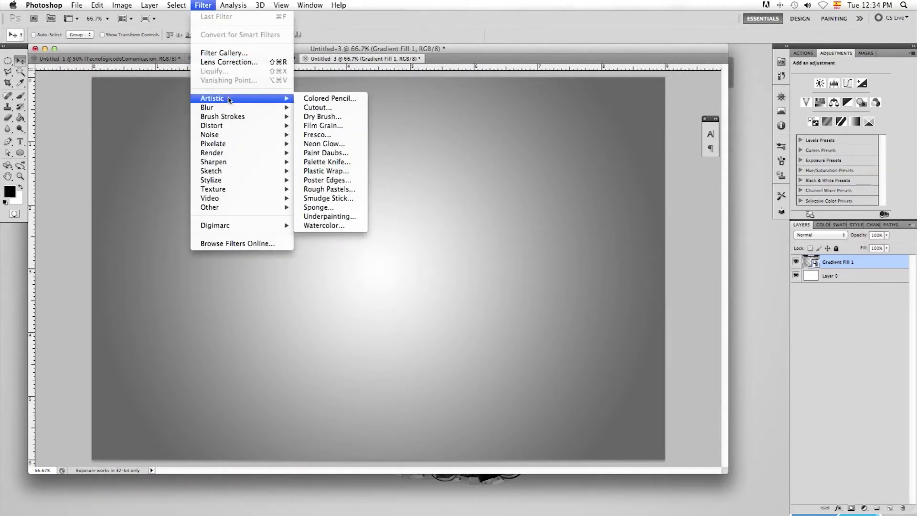
mouse_move(230, 137)
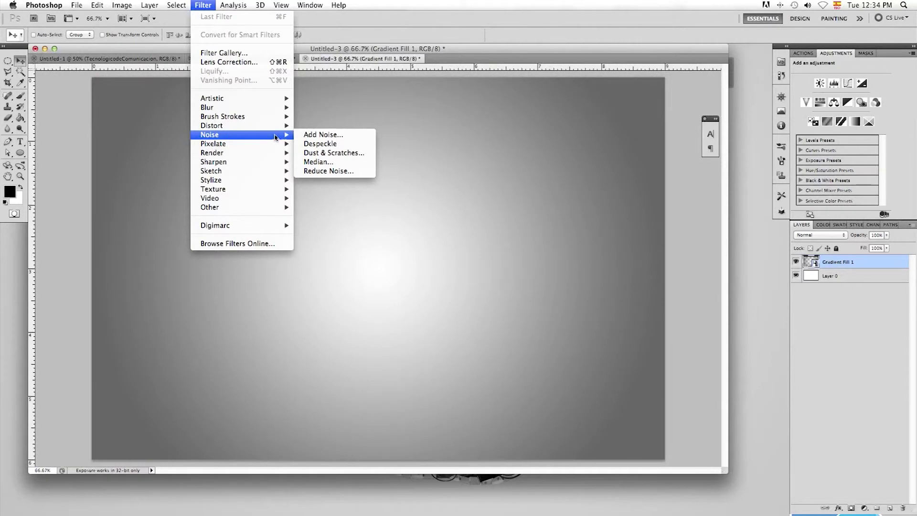
left_click(325, 135)
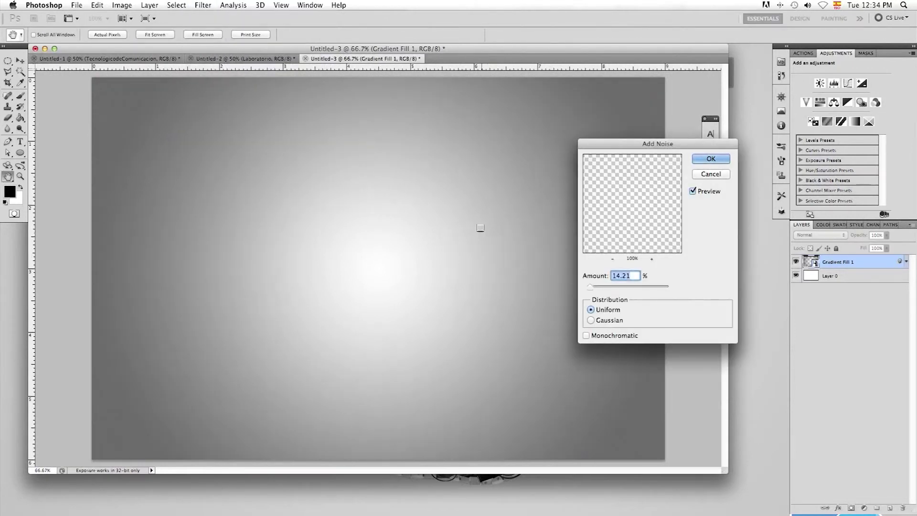
key("BackSpace")
type("3")
left_click(593, 321)
left_click(591, 336)
left_click(715, 159)
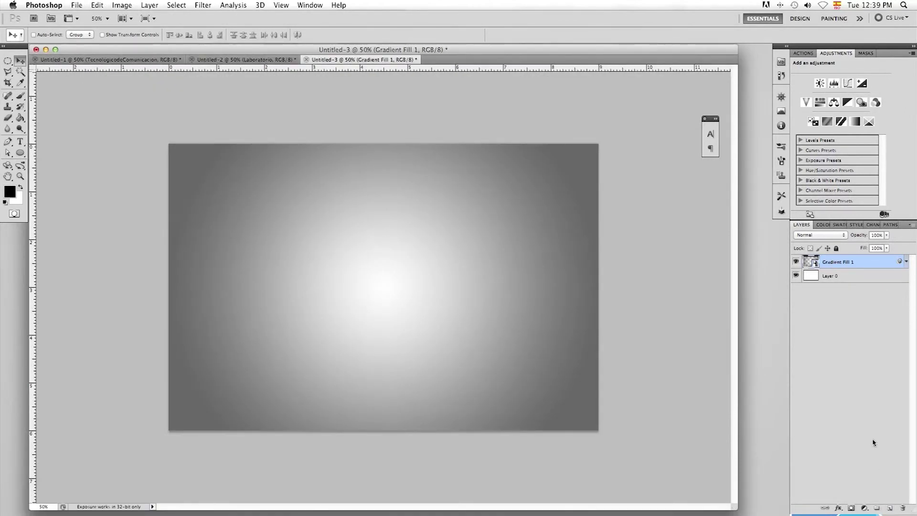
- Add a new layer and stamp the saved logo brush on it once in black at 1500 px, near the canvas centre
left_click(889, 509)
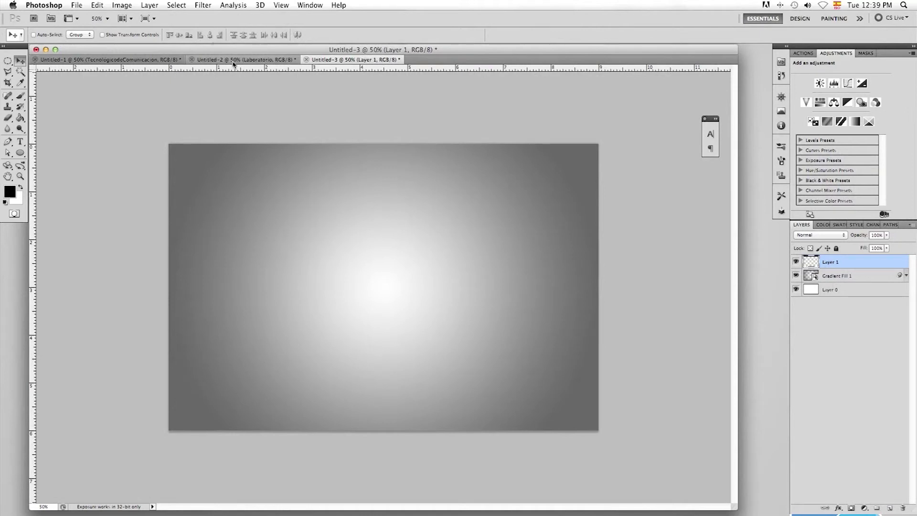
left_click(21, 95)
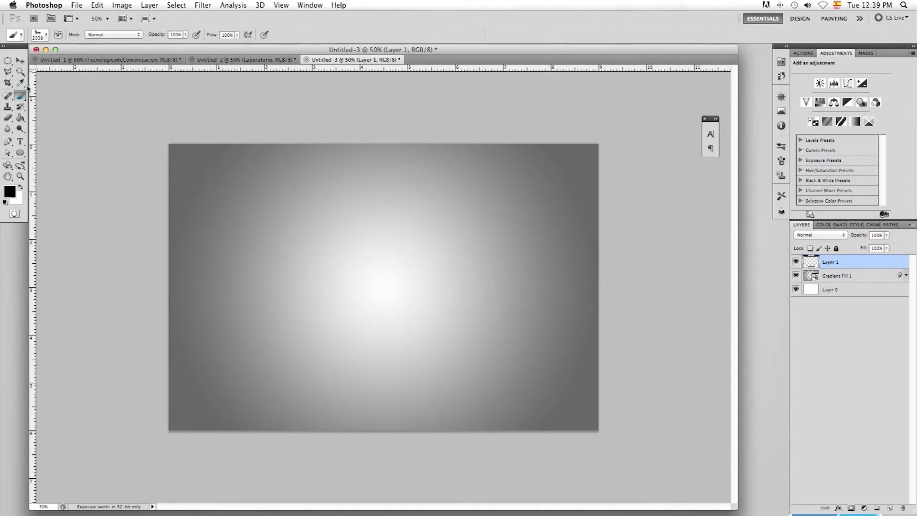
left_click(46, 36)
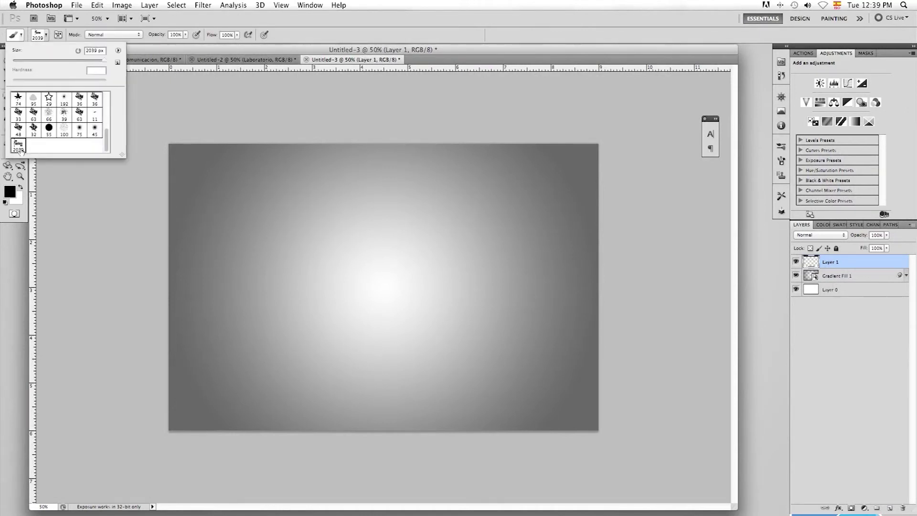
left_click(99, 51)
key("BackSpace")
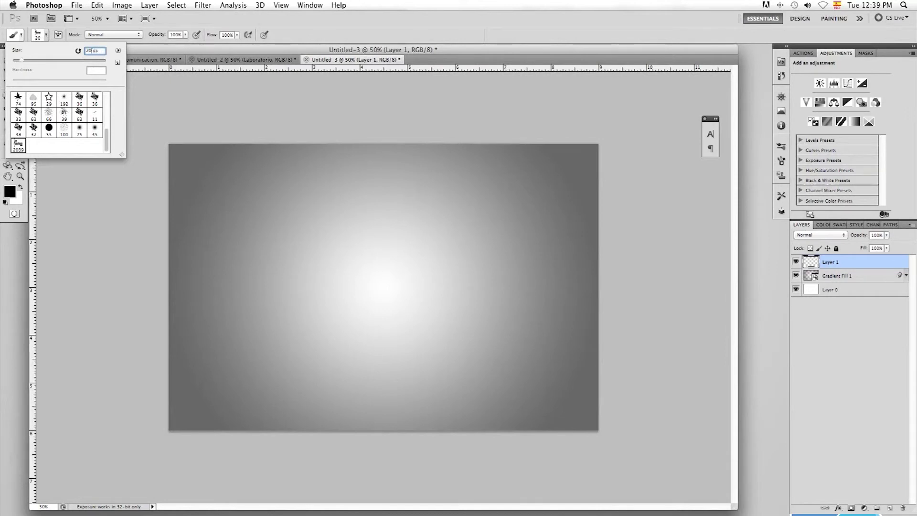
type("1500")
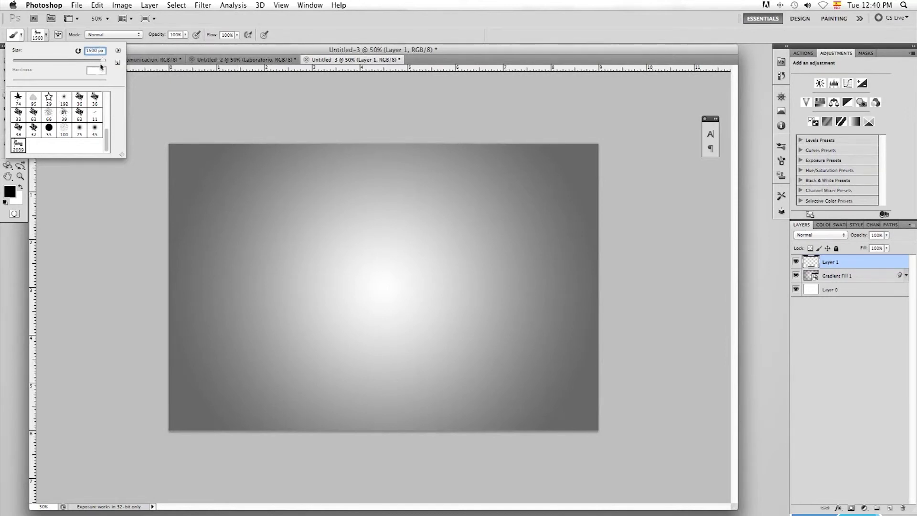
left_click(47, 37)
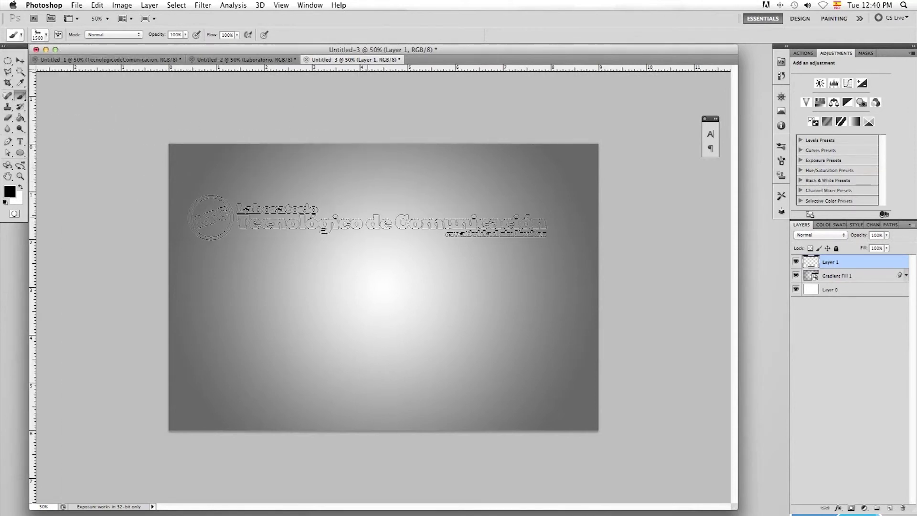
left_click(382, 279)
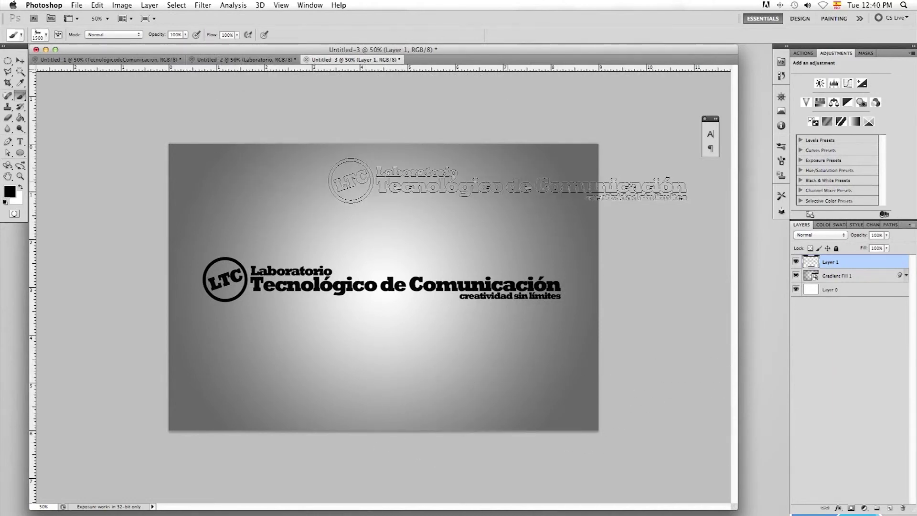
- Scale the stamped logo up proportionally to about 101.75% with Free Transform
key("super+t")
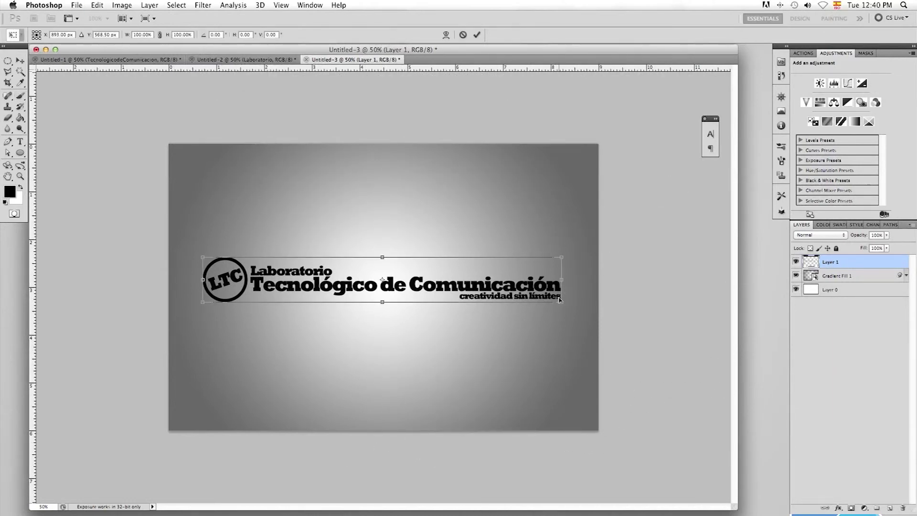
left_click_drag(560, 299, 568, 308)
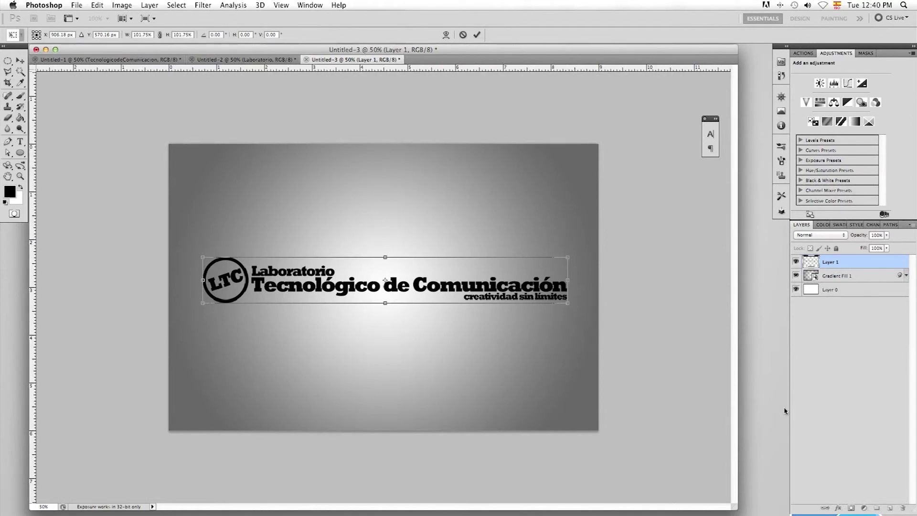
key("Return")
key("b")
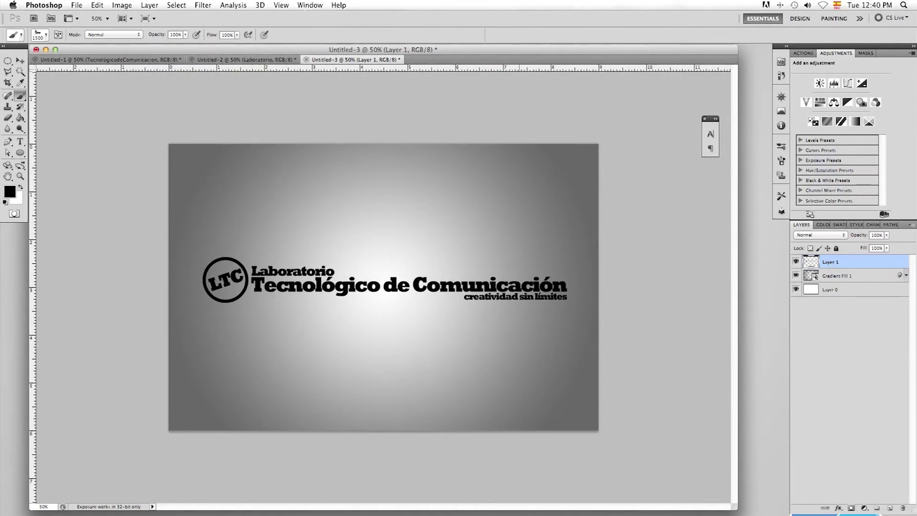
left_click(20, 175)
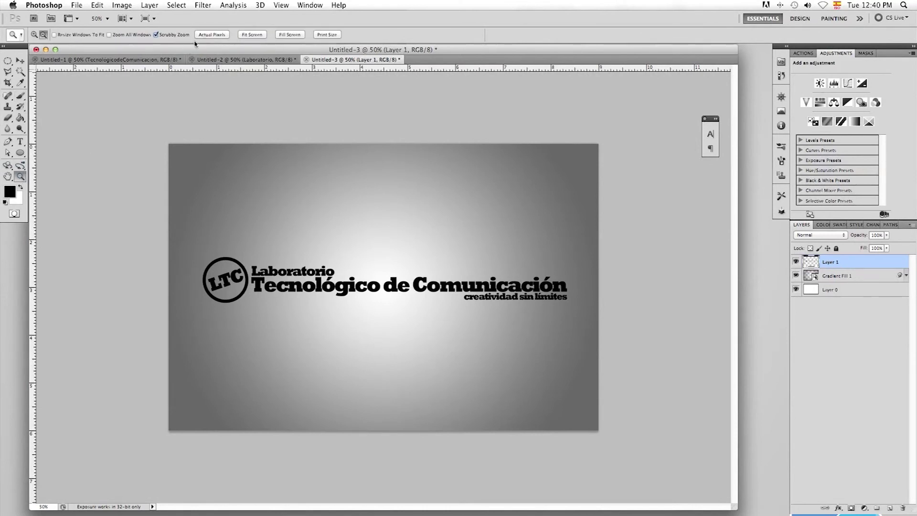
left_click(211, 34)
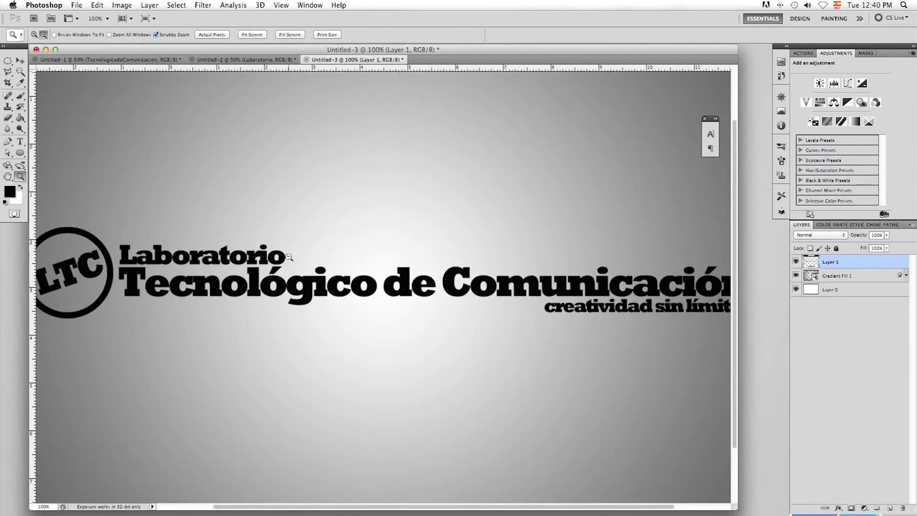
left_click(345, 297, "alt")
left_click(345, 297, "alt")
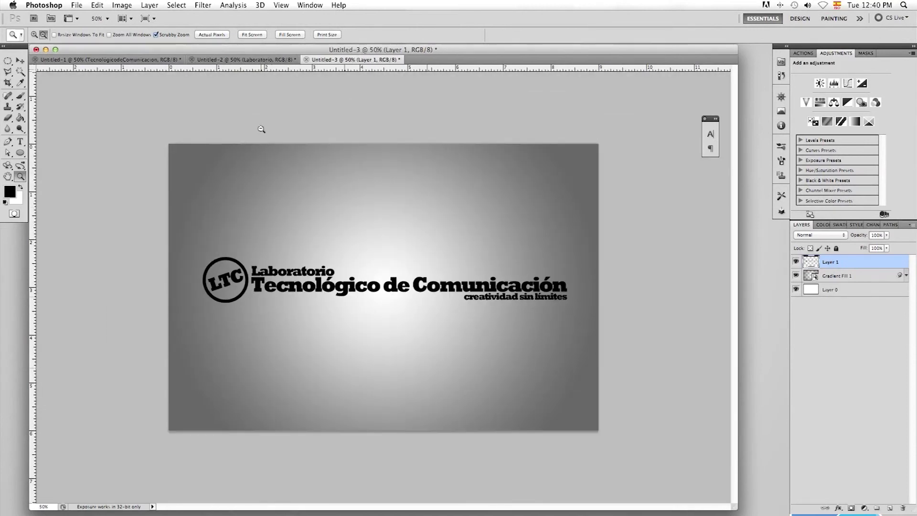